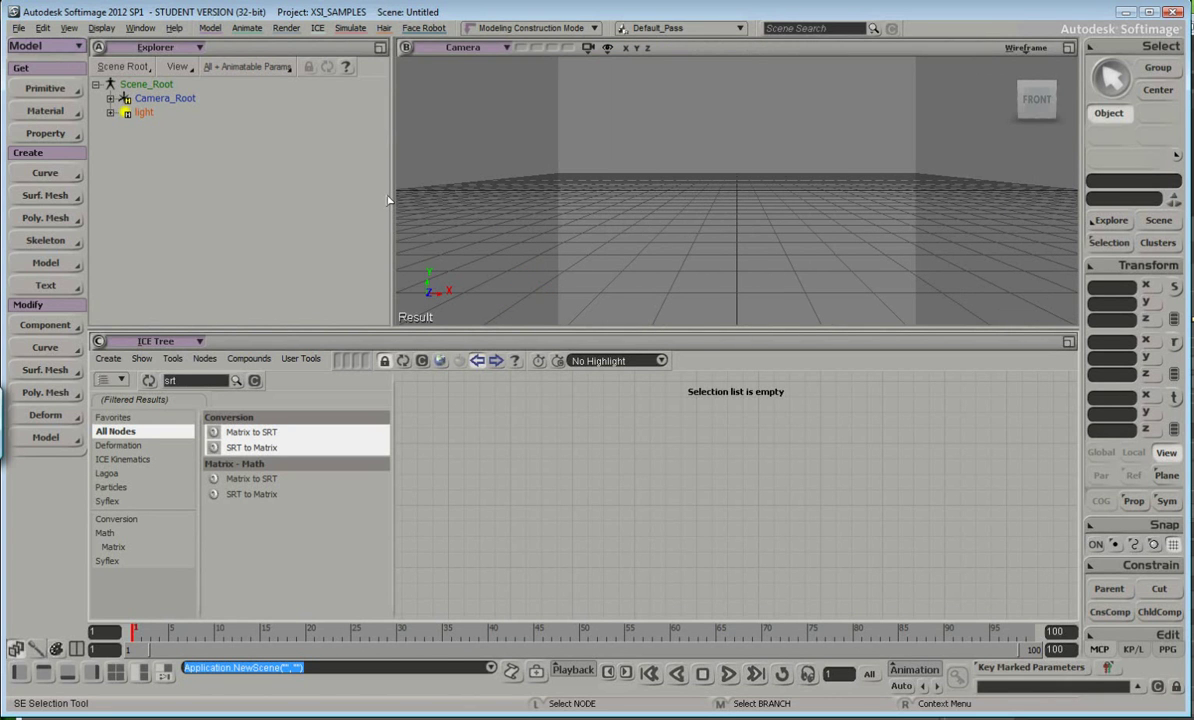
{"action": "left_click", "coordinate": [211, 30]}
{"action": "mouse_move", "coordinate": [232, 67]}
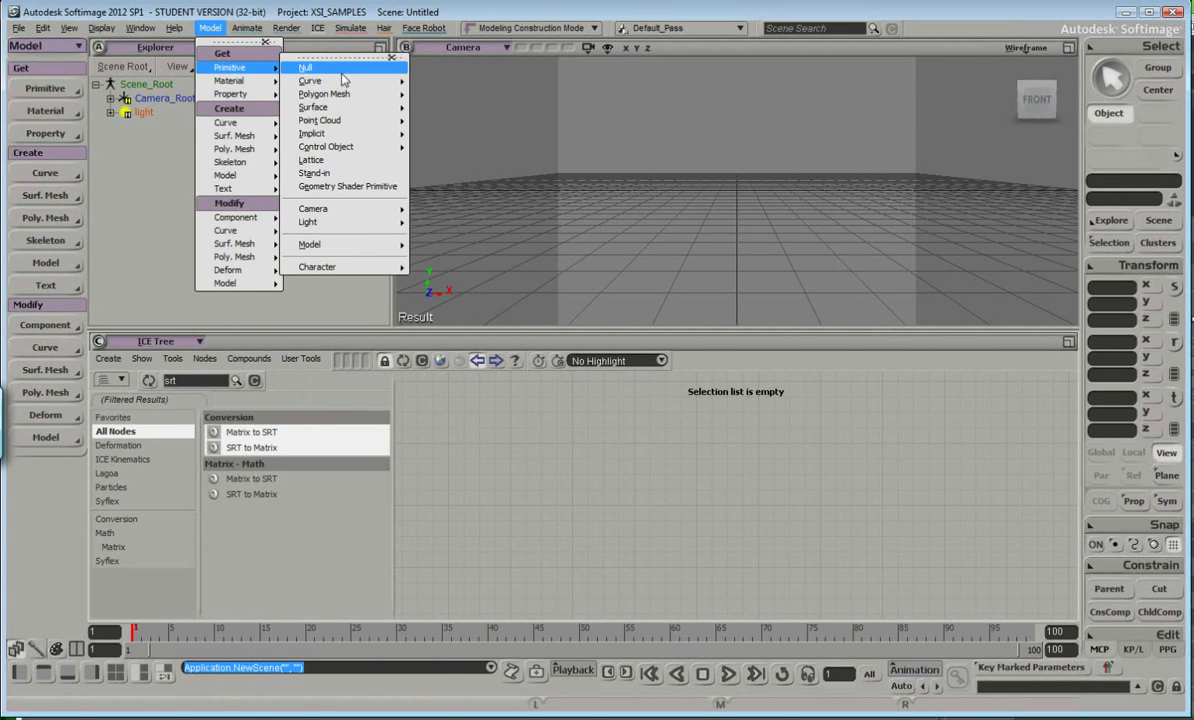
{"action": "left_click", "coordinate": [47, 241]}
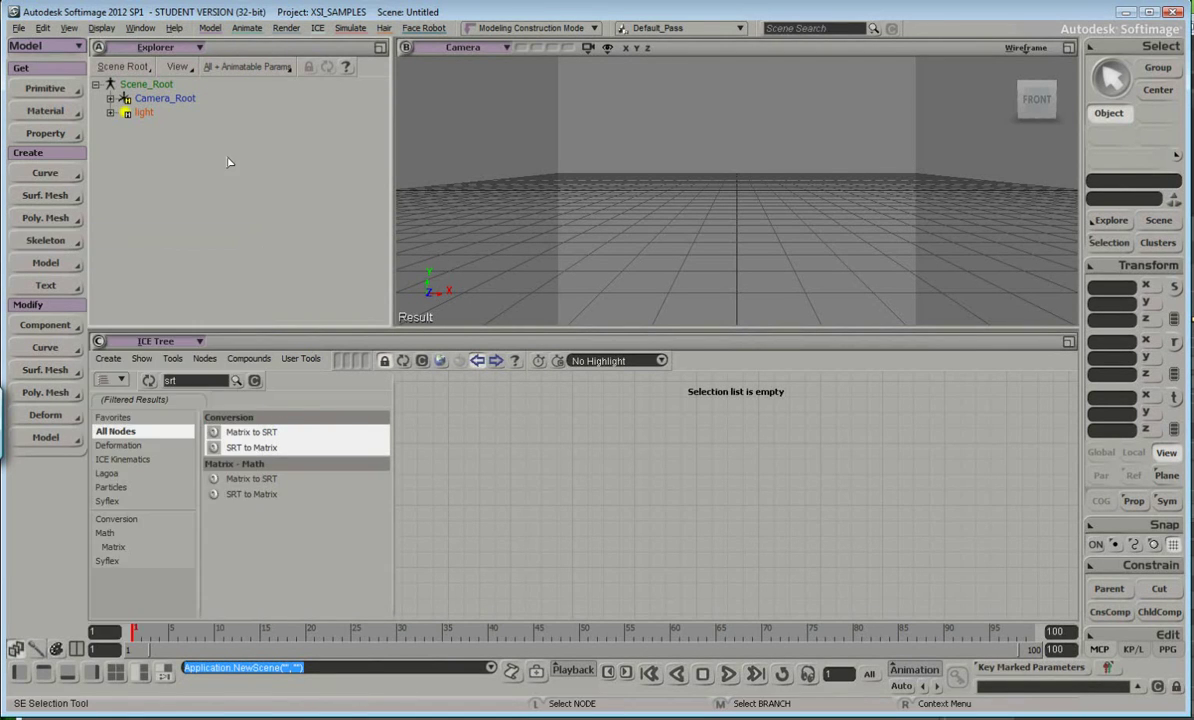
Create an implicit bone primitive and switch the viewport from Camera to the Top view.
{"action": "left_click", "coordinate": [211, 30]}
{"action": "mouse_move", "coordinate": [232, 67]}
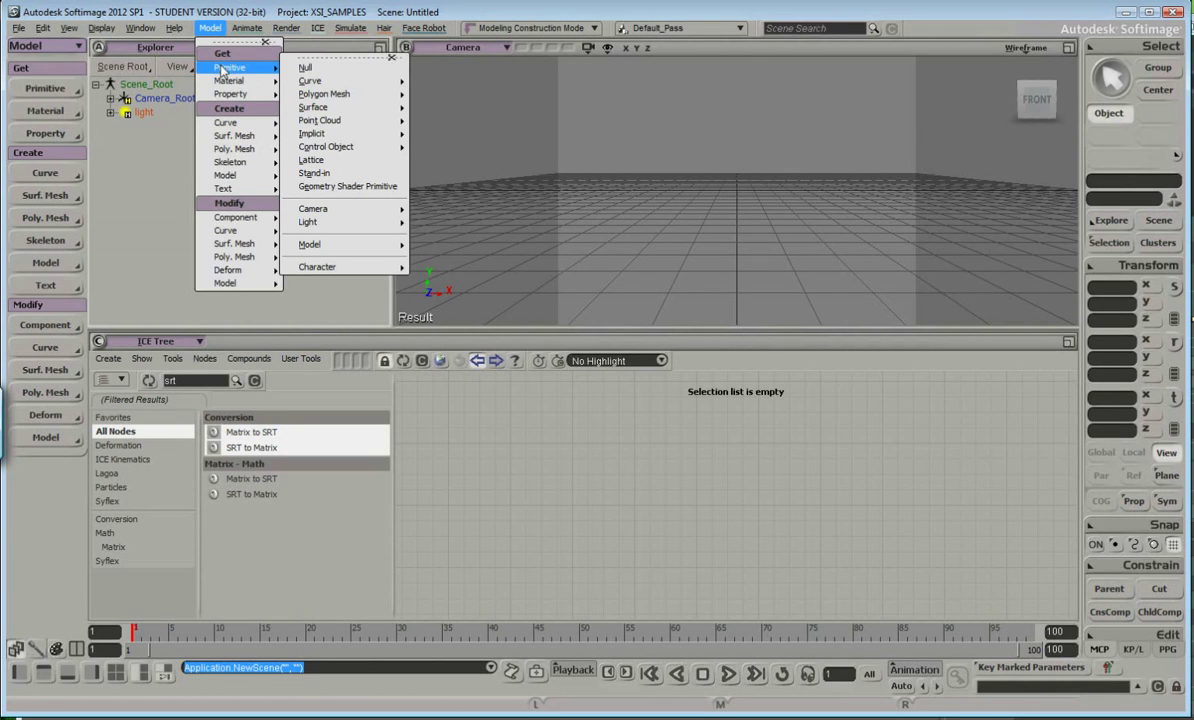
{"action": "mouse_move", "coordinate": [335, 137]}
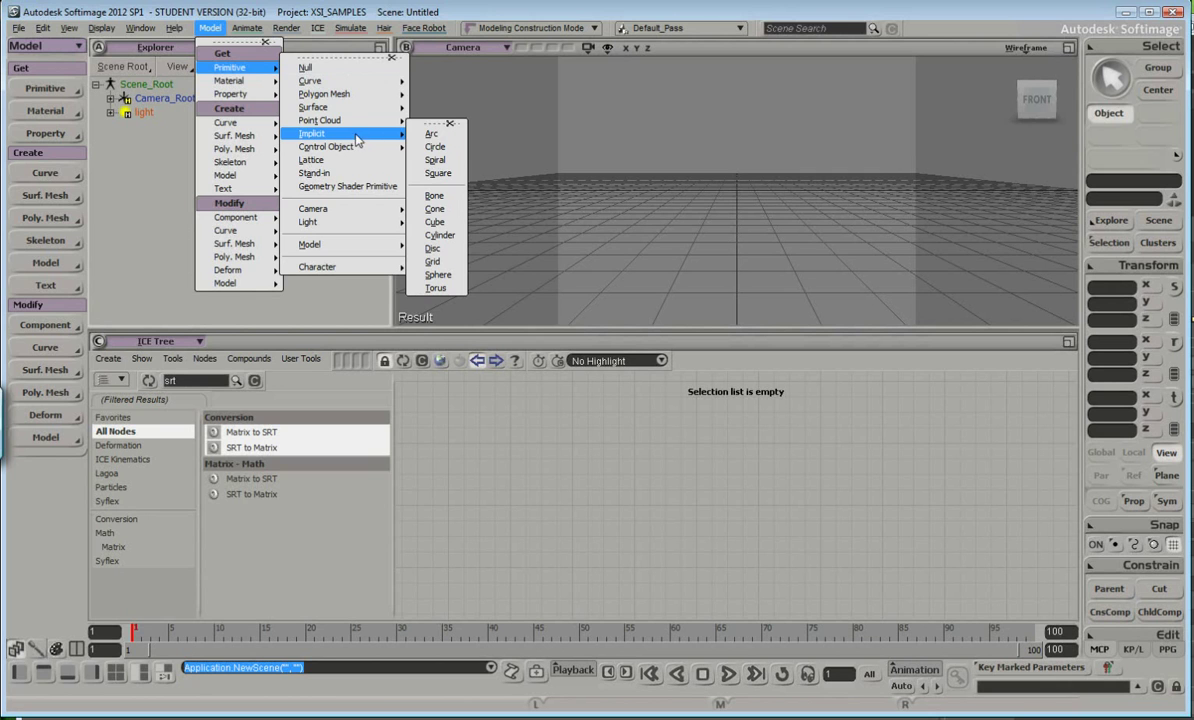
{"action": "left_click", "coordinate": [432, 196]}
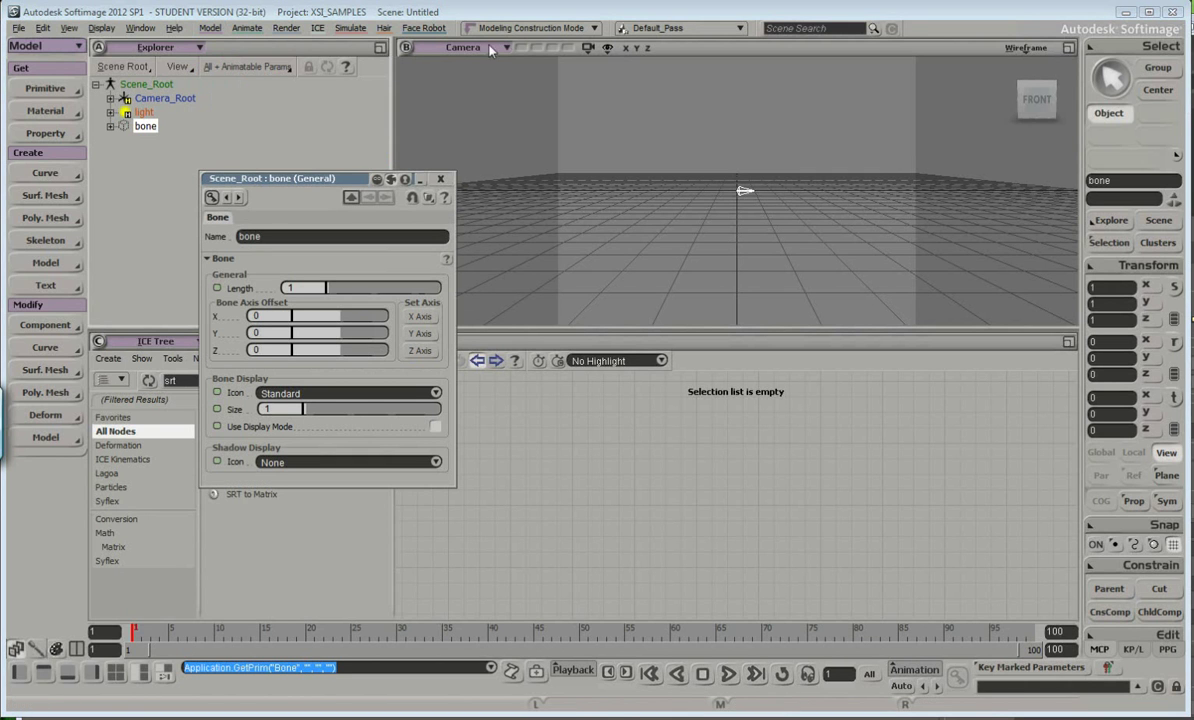
{"action": "left_click", "coordinate": [458, 48]}
{"action": "left_click", "coordinate": [562, 152]}
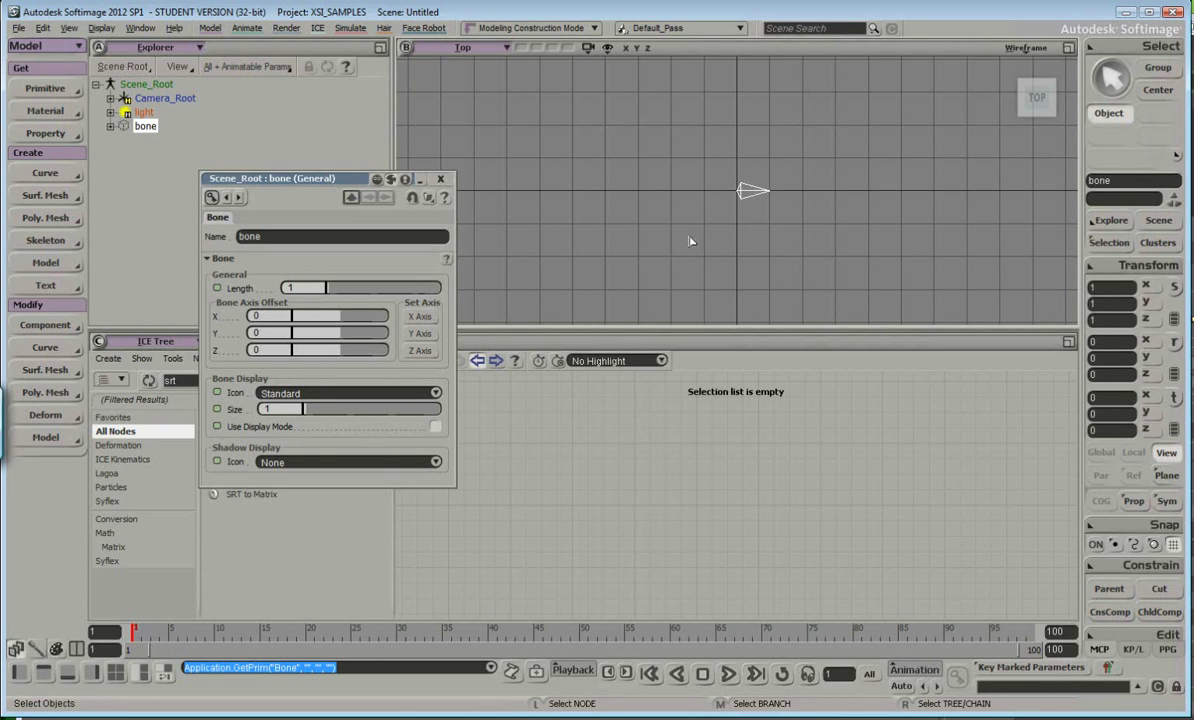
Duplicate the bone twice, placing one copy at about X 2.9, Z -1.67 and the other at about X 5.93, Z 0.13.
{"action": "key", "text": "ctrl+d"}
{"action": "left_click", "coordinate": [834, 136]}
{"action": "left_click", "coordinate": [933, 195]}
{"action": "key", "text": "Escape"}
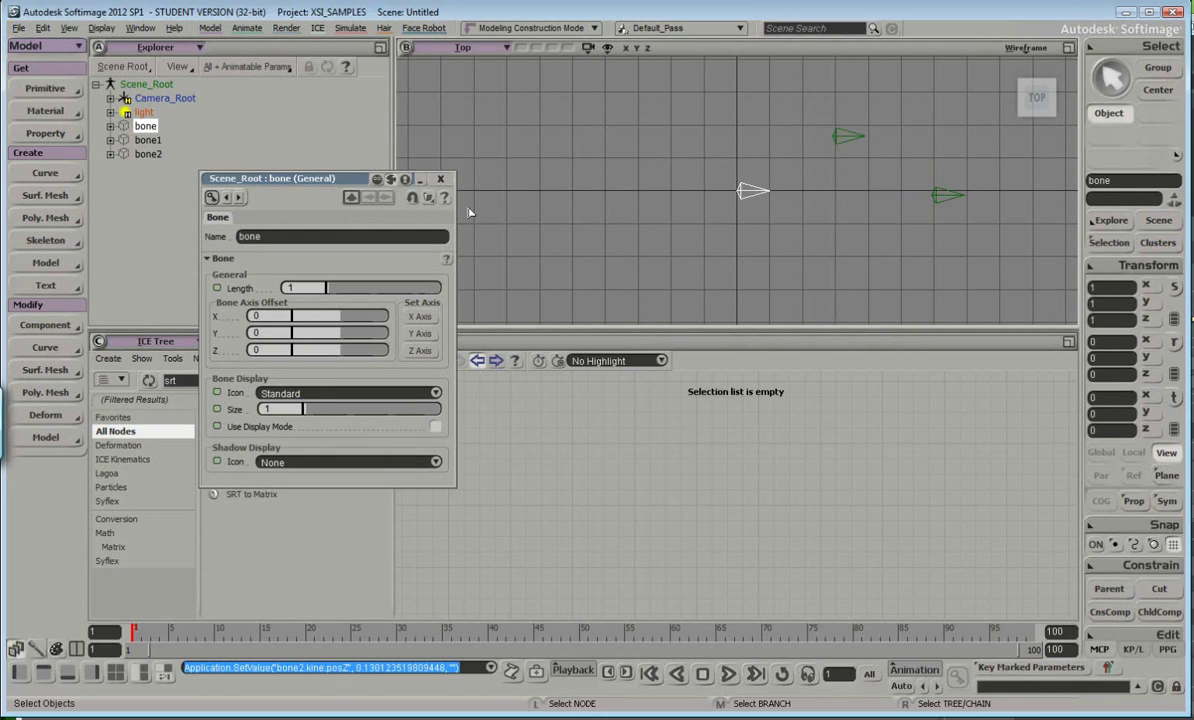
{"action": "left_click", "coordinate": [440, 178]}
{"action": "key", "text": "s"}
{"action": "left_click_drag", "start_coordinate": [842, 205], "coordinate": [773, 208]}
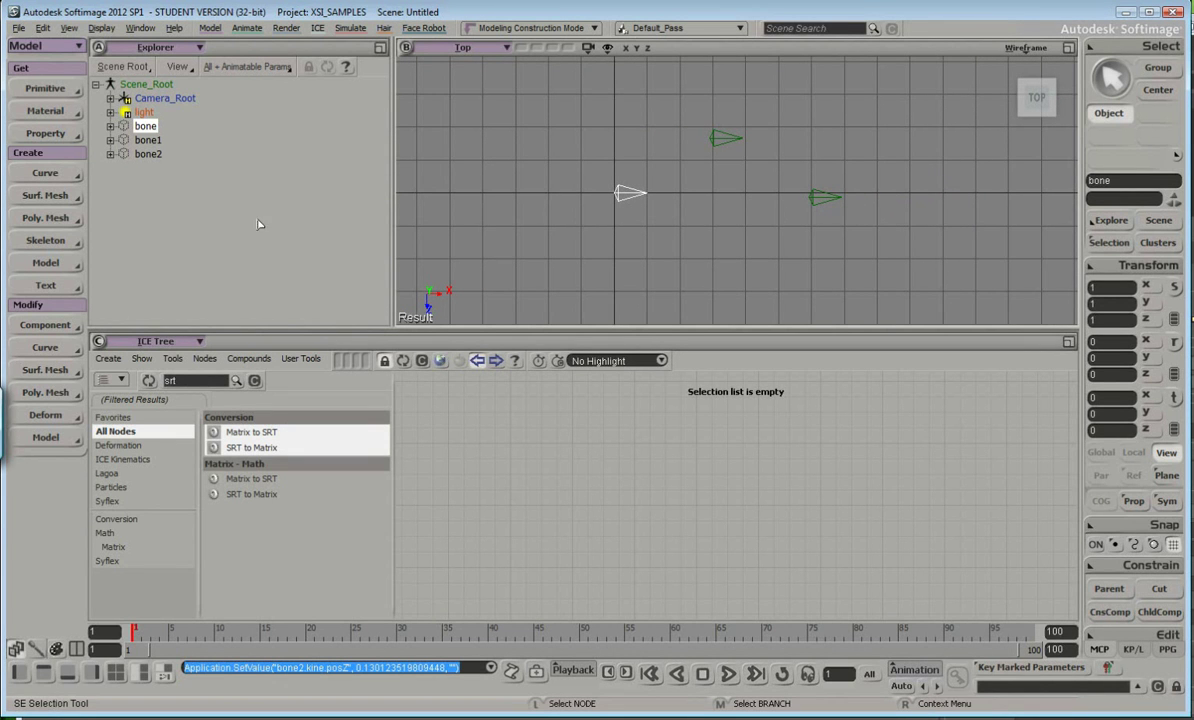
Rename the original bone bone_1, the first copy bone_2 and the second copy bone_target.
{"action": "left_click", "coordinate": [150, 127]}
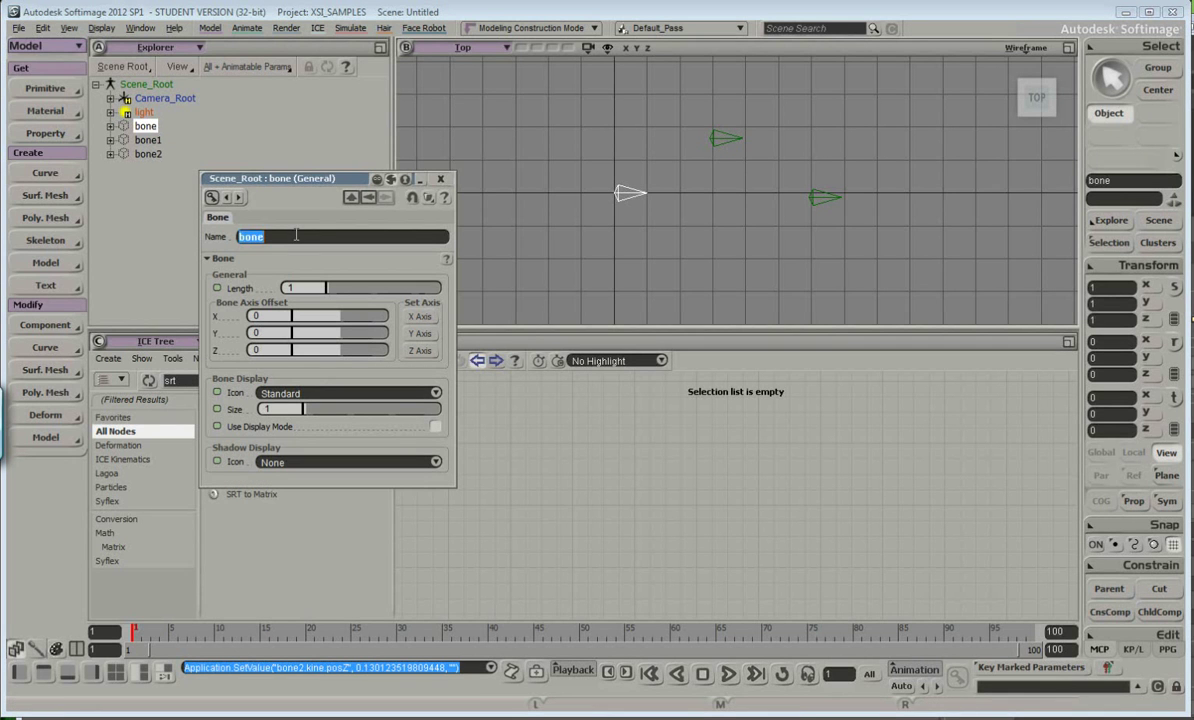
{"action": "type", "text": "bone._1"}
{"action": "key", "text": "Return"}
{"action": "key", "text": "alt+Right"}
{"action": "left_click", "coordinate": [297, 236]}
{"action": "type", "text": "bone"}
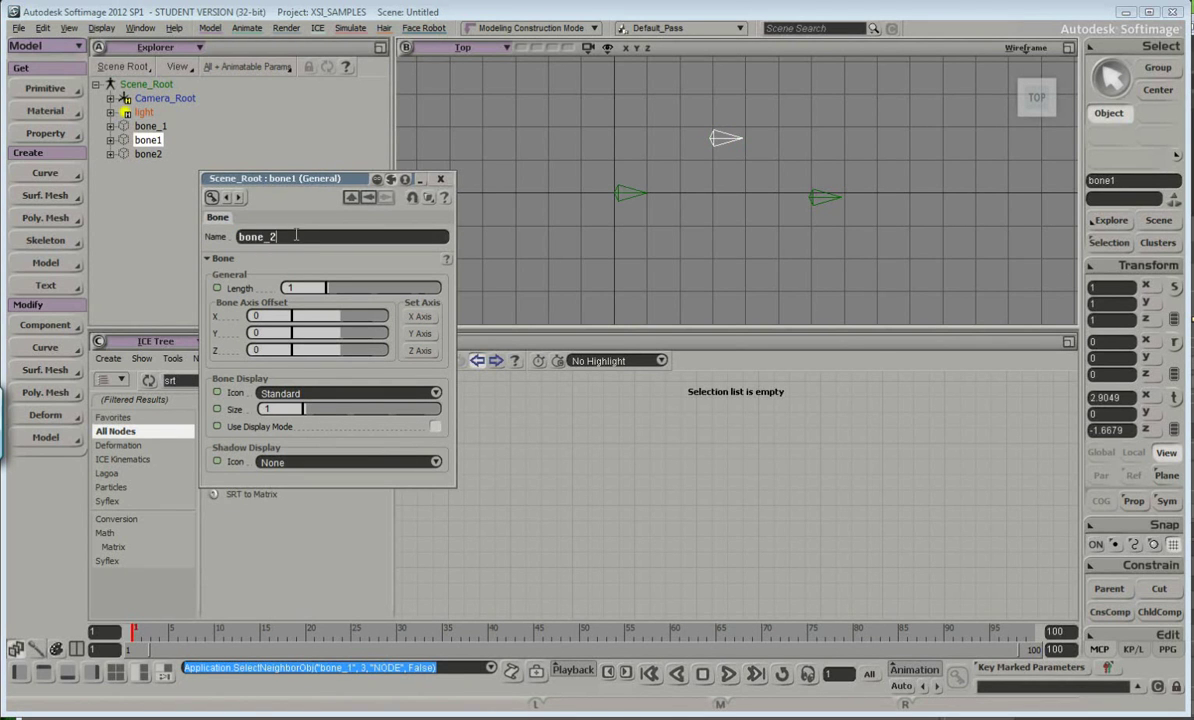
{"action": "key", "text": "Return"}
{"action": "key", "text": "alt+Right"}
{"action": "left_click", "coordinate": [297, 236]}
{"action": "type", "text": "bone_target"}
{"action": "key", "text": "Return"}
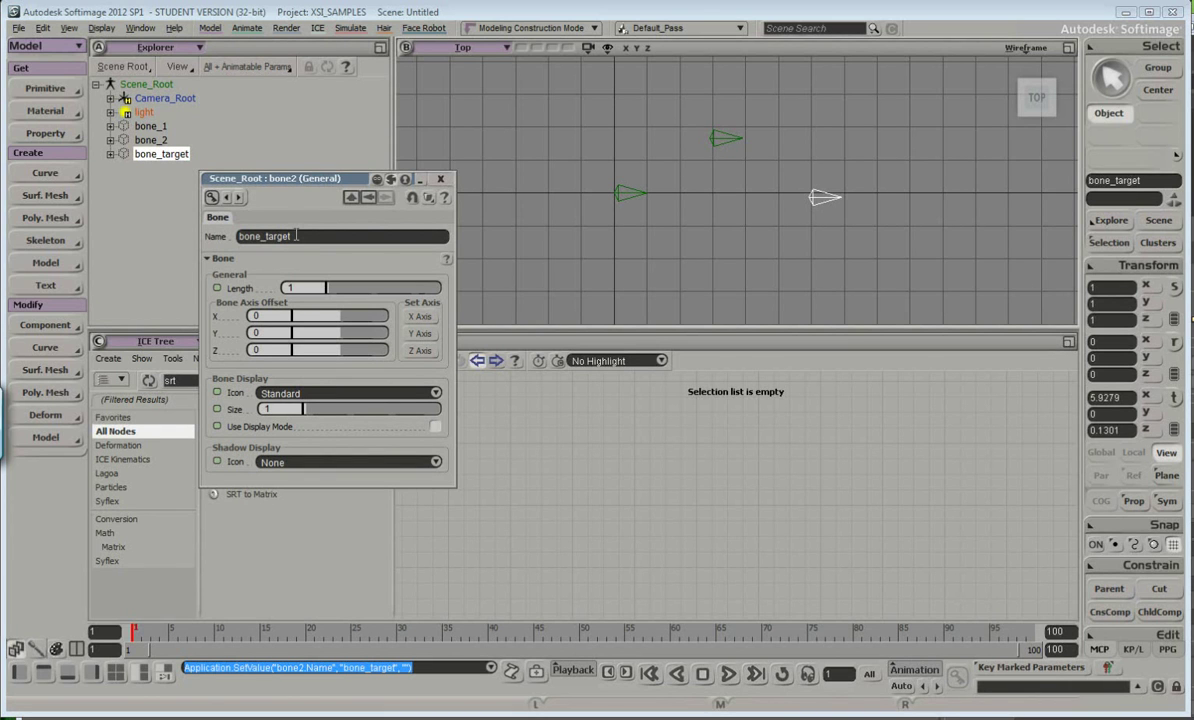
{"action": "left_click", "coordinate": [442, 181]}
Create a null and move it to about X -3.59, Z 0.99, away from the bones.
{"action": "left_click", "coordinate": [209, 28]}
{"action": "mouse_move", "coordinate": [228, 68]}
{"action": "left_click", "coordinate": [305, 67]}
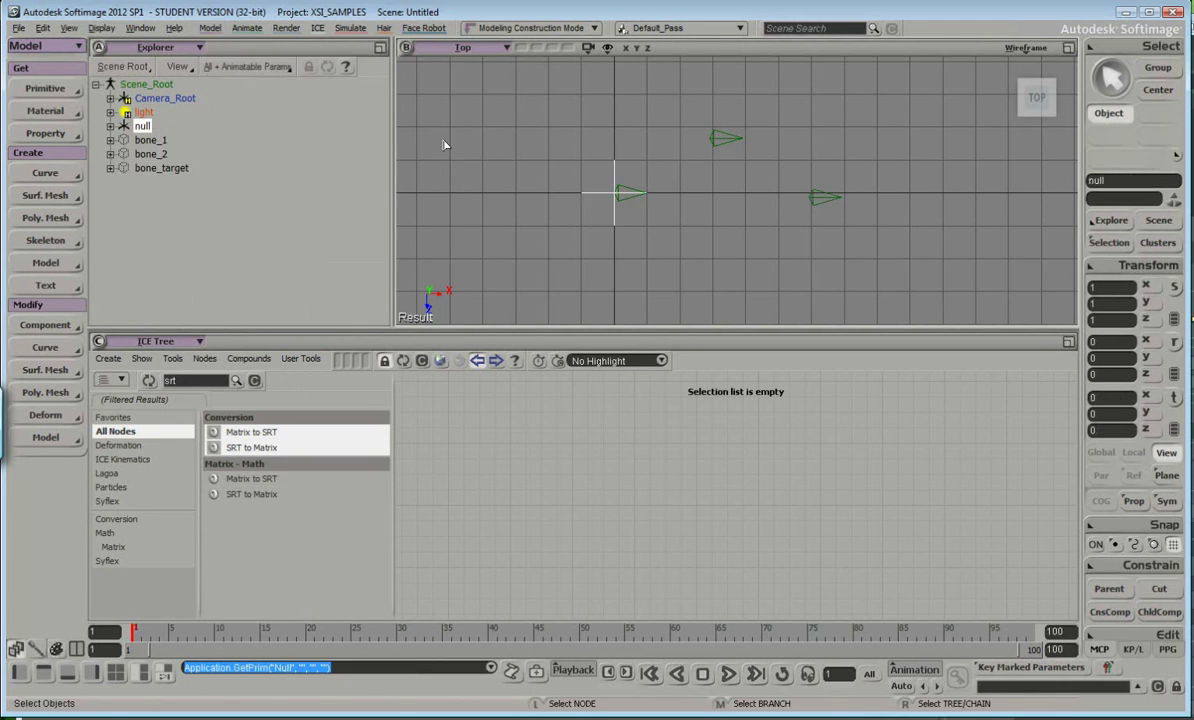
{"action": "left_click_drag", "start_coordinate": [725, 231], "coordinate": [608, 262]}
{"action": "key", "text": "space"}
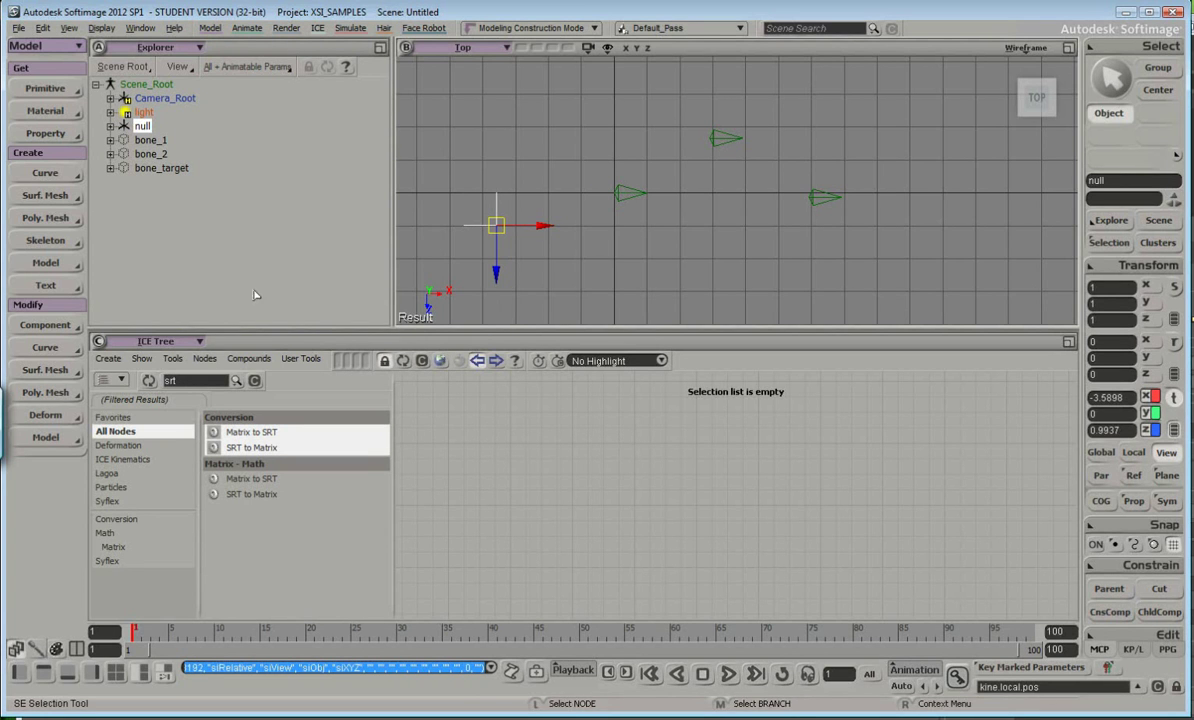
Rename the null ice_rig.
{"action": "key", "text": "Return"}
{"action": "double_click", "coordinate": [355, 237]}
{"action": "type", "text": "ice_rig"}
{"action": "key", "text": "Return"}
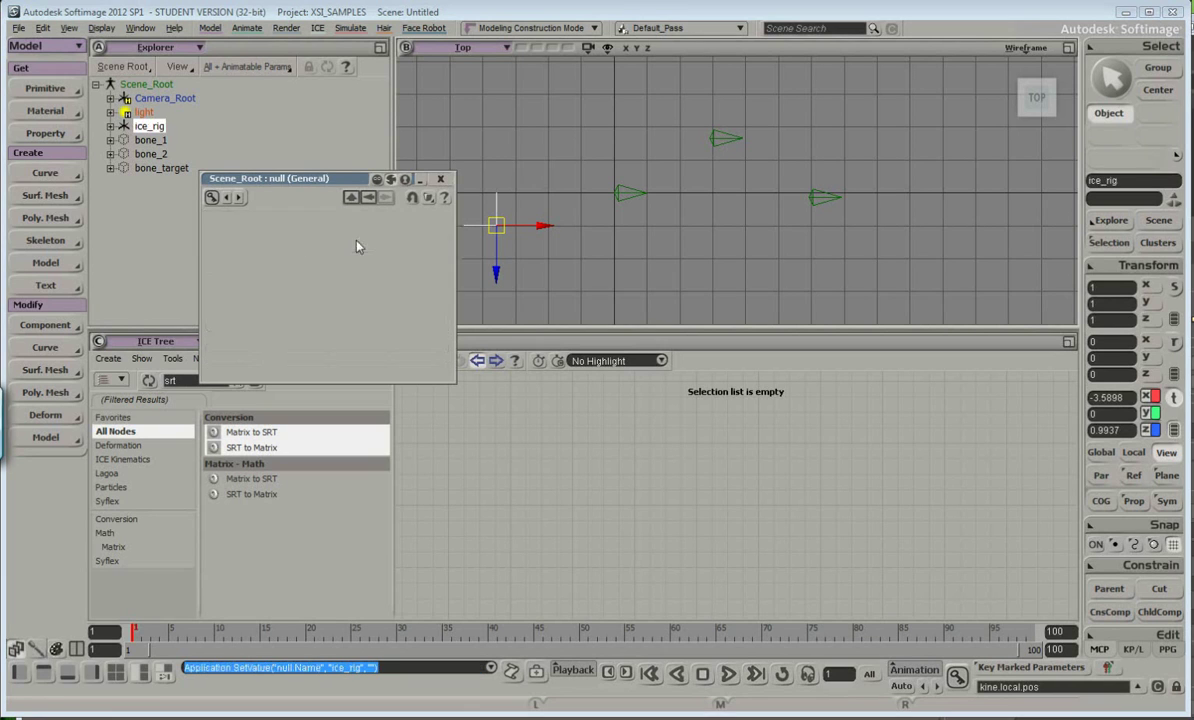
{"action": "left_click", "coordinate": [440, 180]}
Create an ICE tree on ice_rig and move its ICETree node aside to free space for other nodes.
{"action": "left_click", "coordinate": [108, 358]}
{"action": "left_click", "coordinate": [120, 368]}
{"action": "left_click_drag", "start_coordinate": [706, 476], "coordinate": [885, 429]}
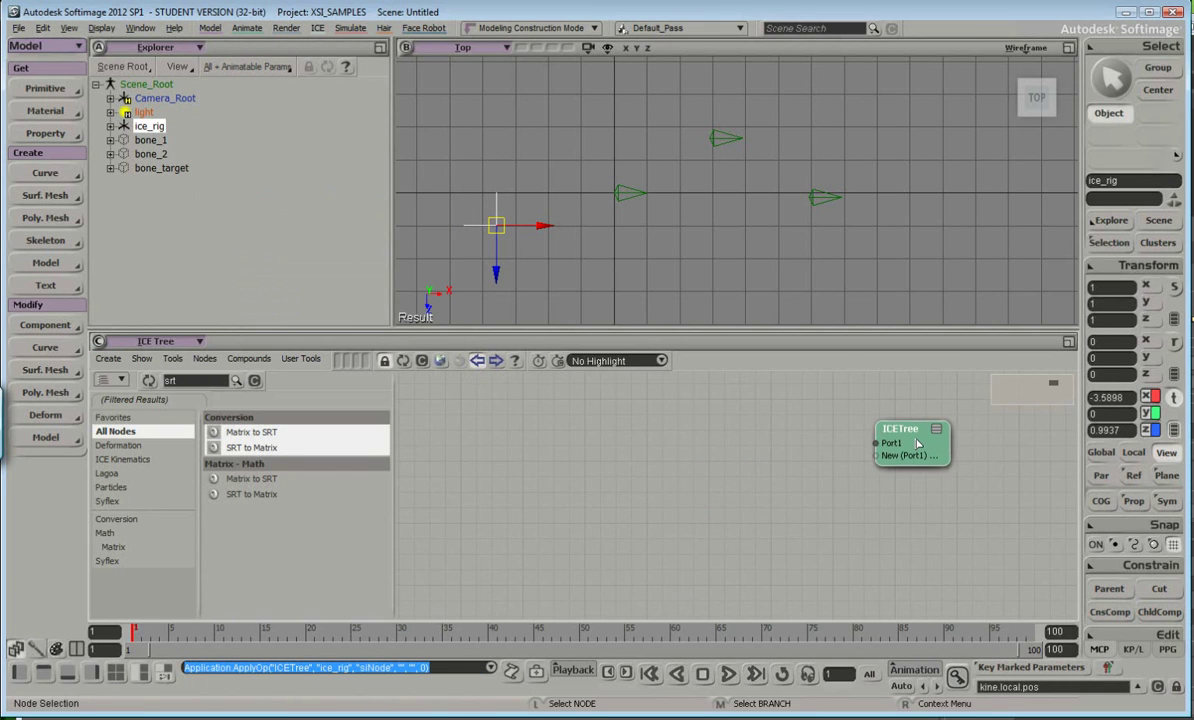
Search the node library for ik and add a 2 Bone IK node in front of the ICETree node.
{"action": "left_click", "coordinate": [203, 381]}
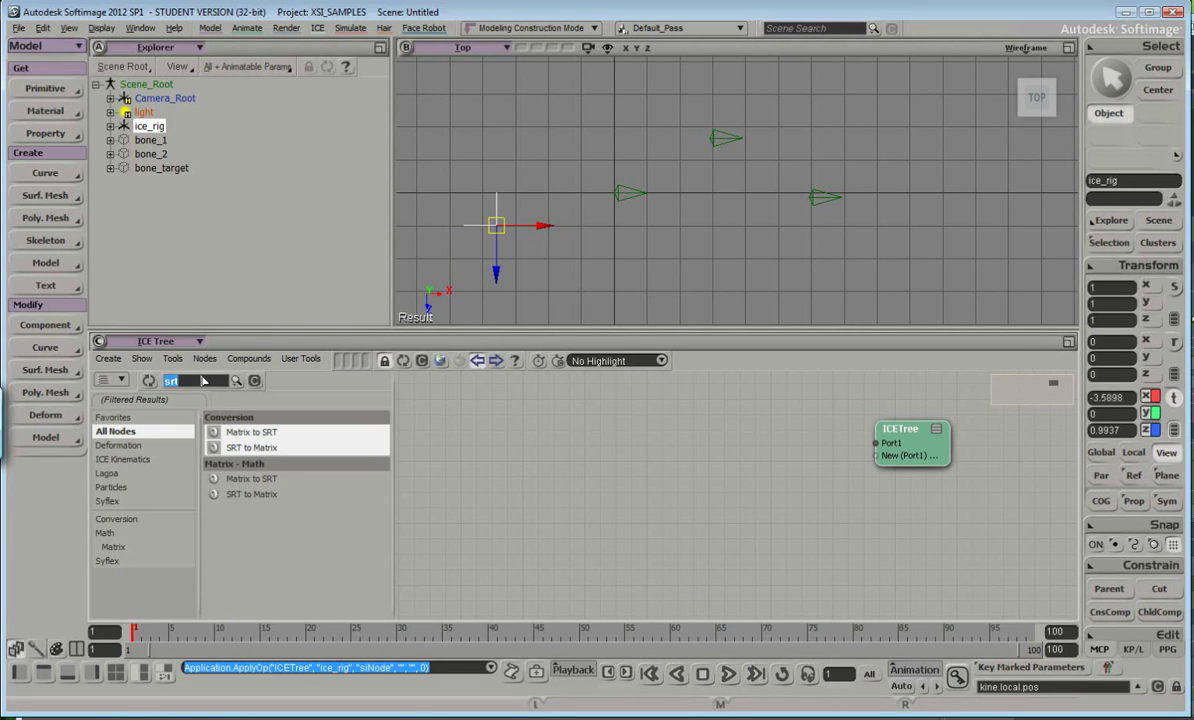
{"action": "type", "text": "ik"}
{"action": "left_click_drag", "start_coordinate": [256, 436], "coordinate": [668, 433]}
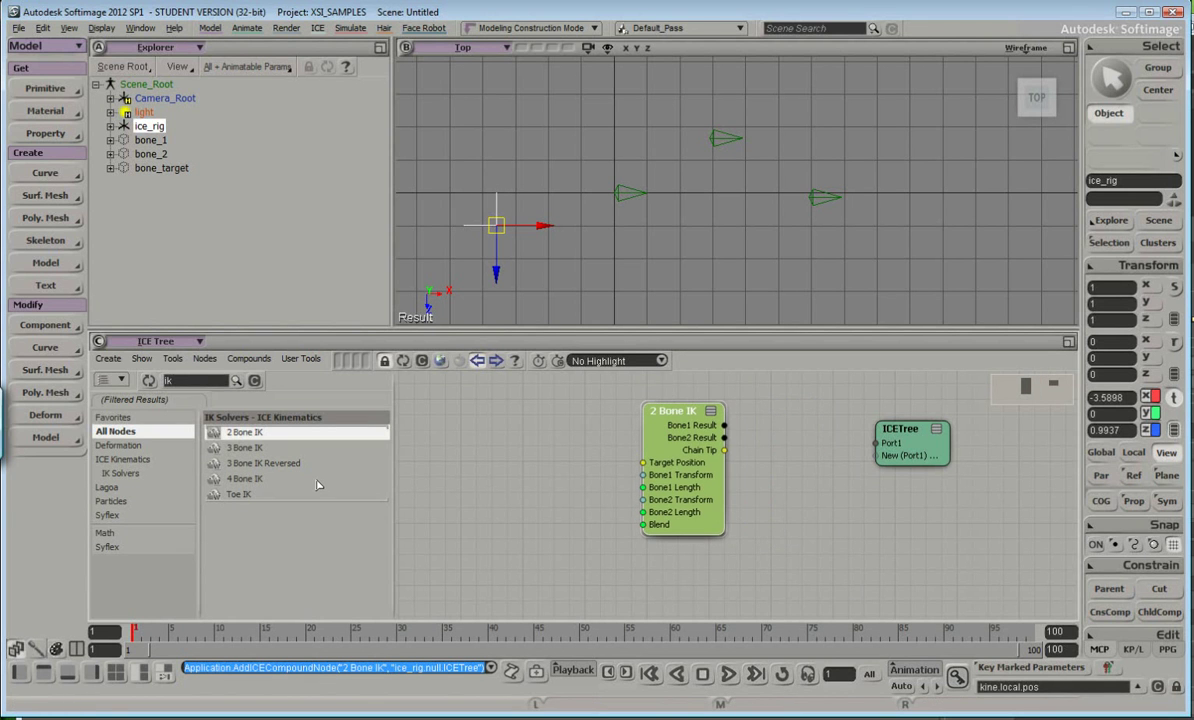
{"action": "left_click_drag", "start_coordinate": [678, 430], "coordinate": [723, 435]}
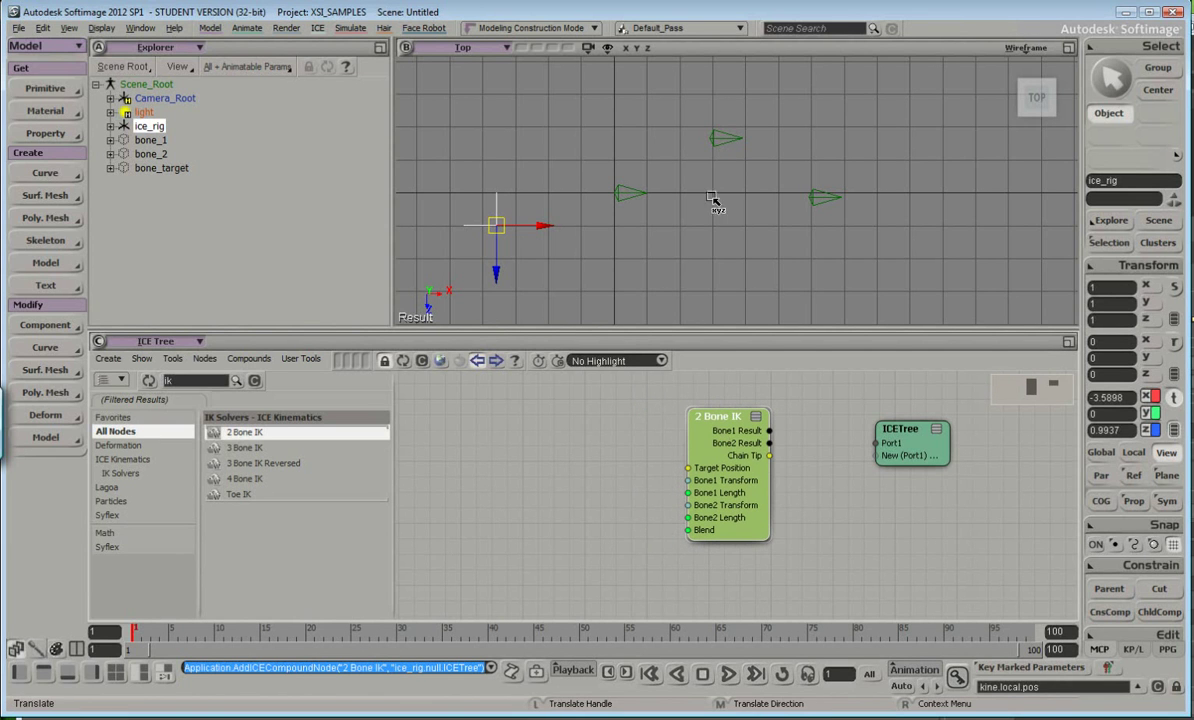
Set the length of bone_1 to 2.
{"action": "key", "text": "space"}
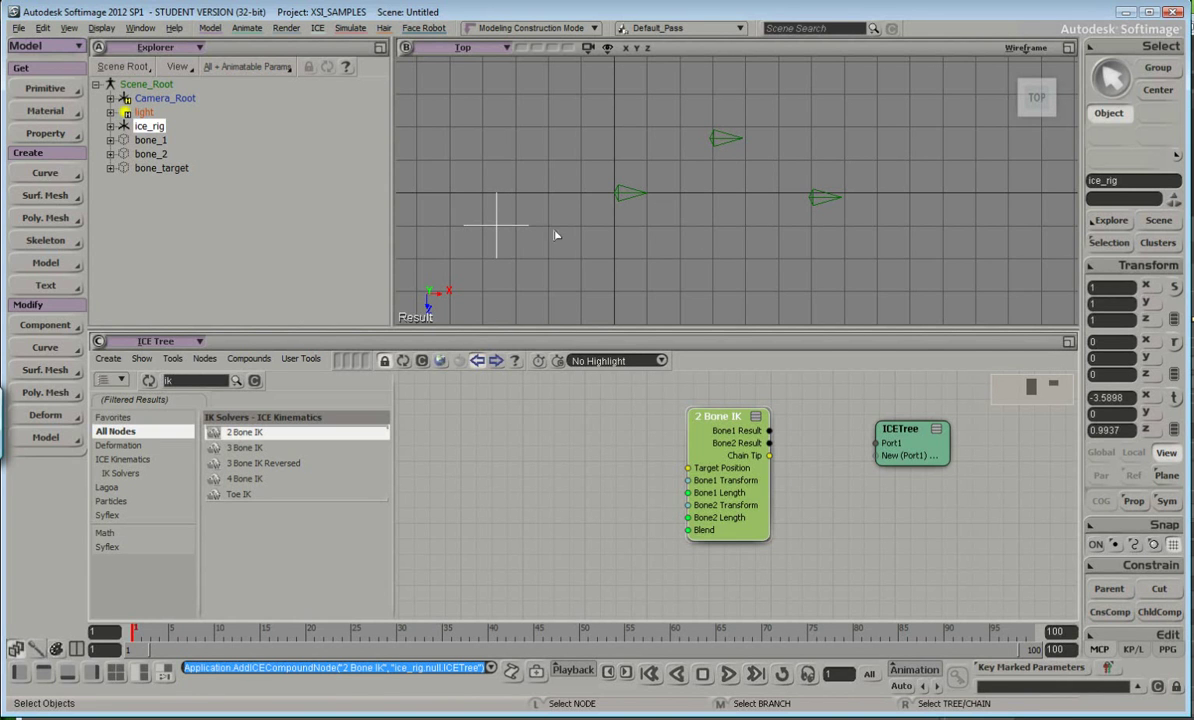
{"action": "left_click", "coordinate": [628, 195]}
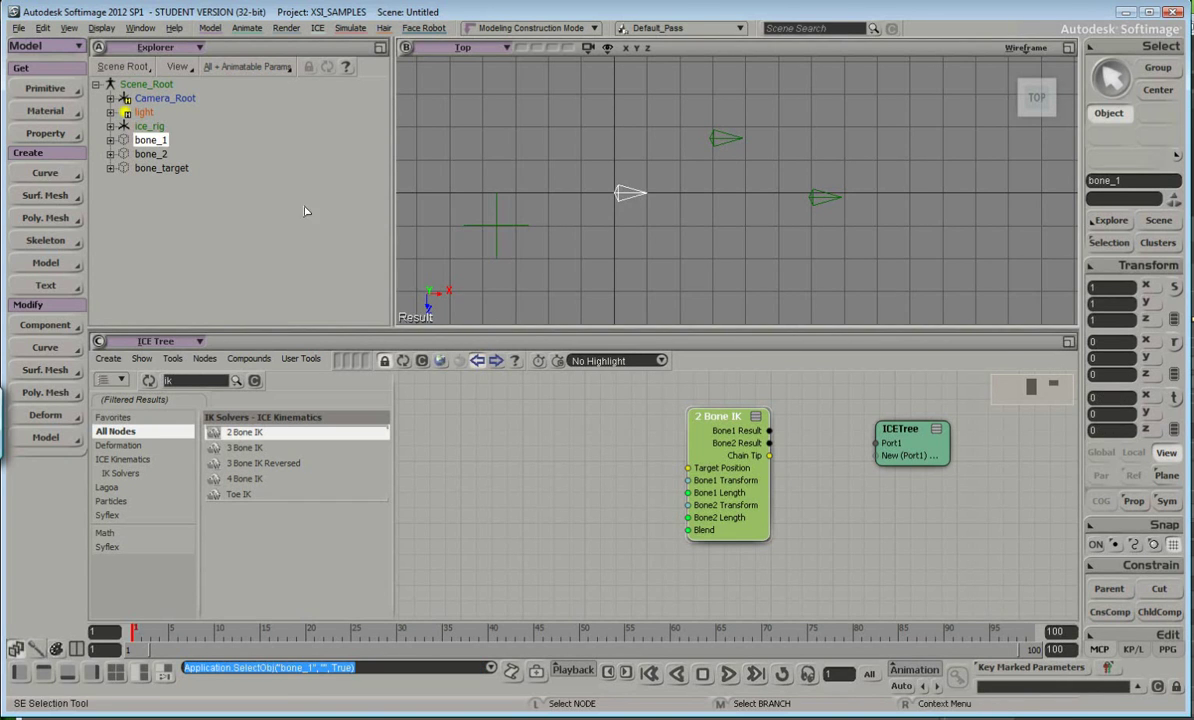
{"action": "left_click", "coordinate": [125, 140]}
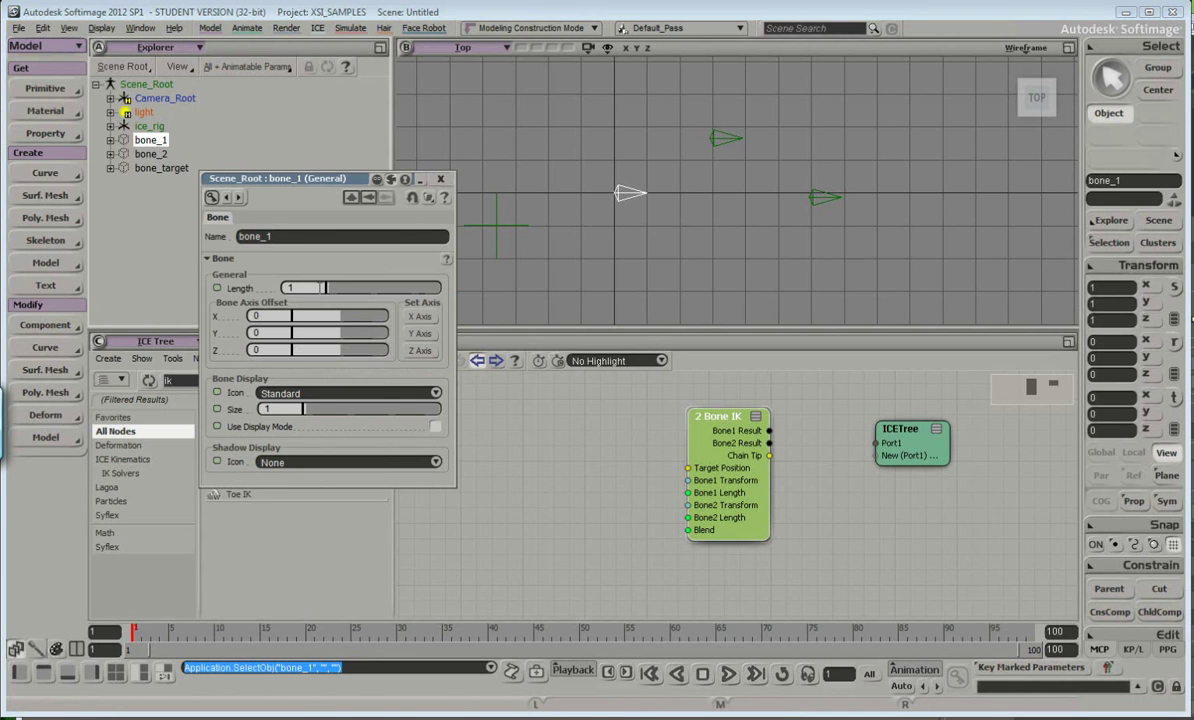
{"action": "left_click", "coordinate": [293, 287]}
{"action": "type", "text": "2"}
{"action": "key", "text": "Return"}
Set the length of bone_2 to 2.5.
{"action": "left_click", "coordinate": [150, 154]}
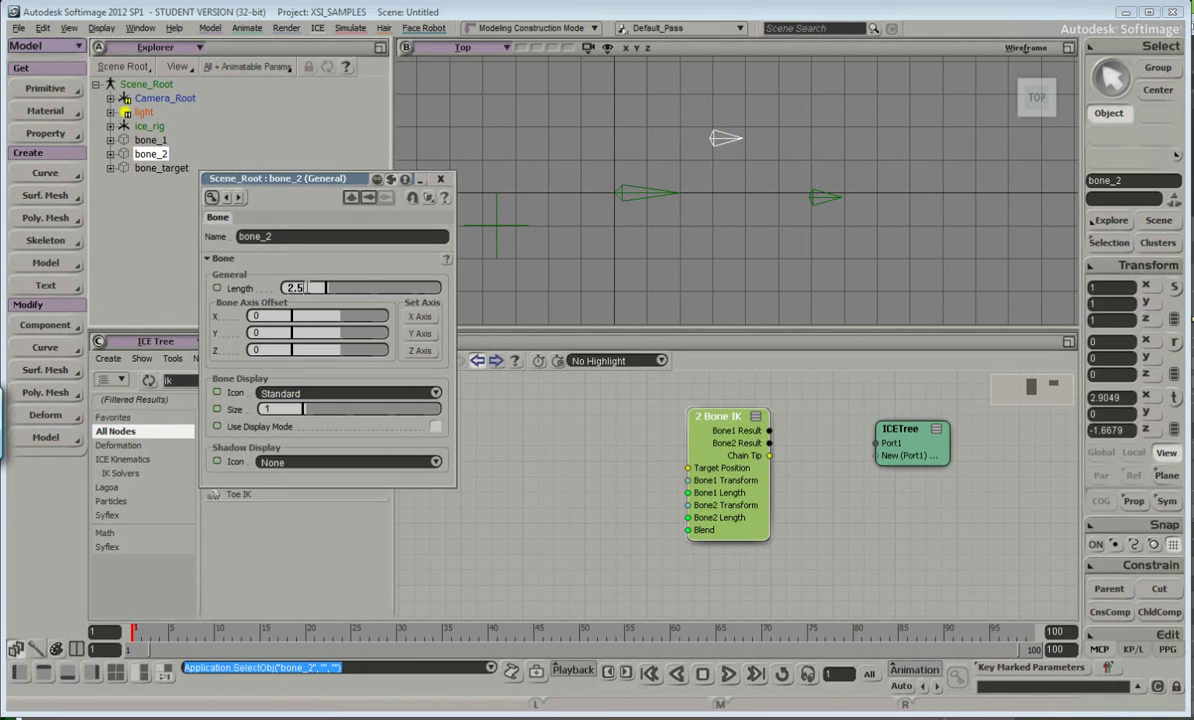
{"action": "type", "text": "2.5"}
{"action": "key", "text": "Return"}
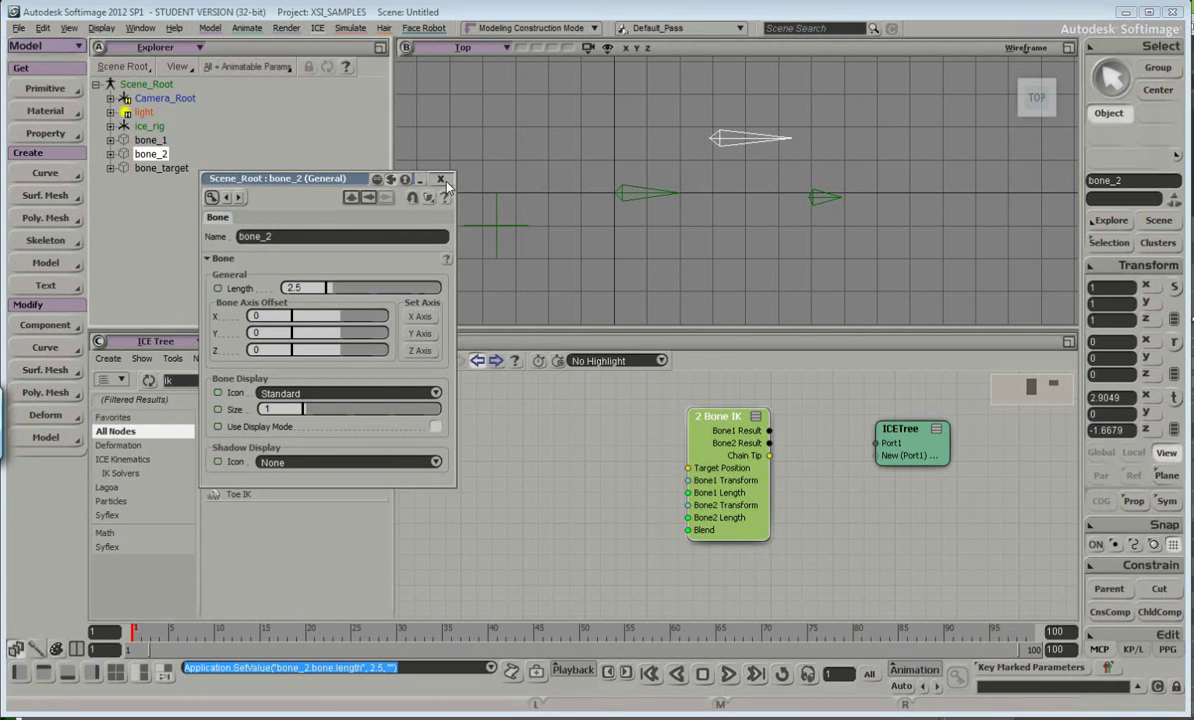
{"action": "left_click", "coordinate": [442, 180]}
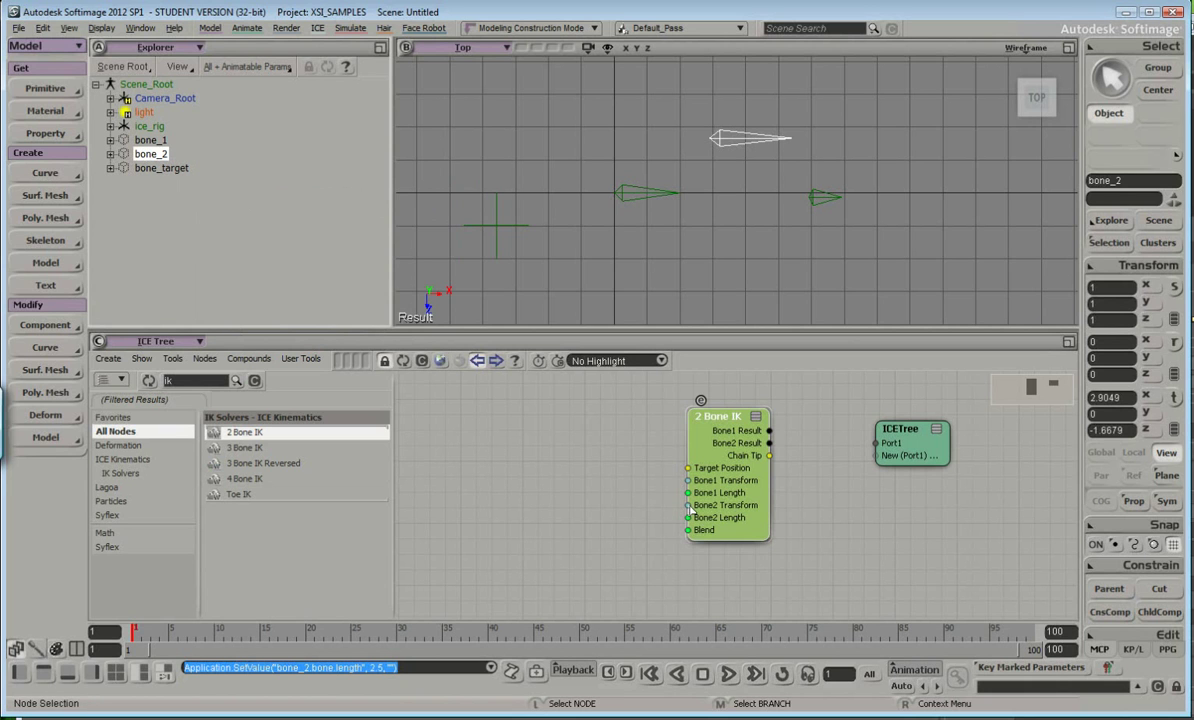
Add bone_1, bone_2 and bone_target to the ICE tree as Get nodes and stack them with bone_target on top, bone_2 lowest.
{"action": "left_click_drag", "start_coordinate": [700, 445], "coordinate": [748, 435]}
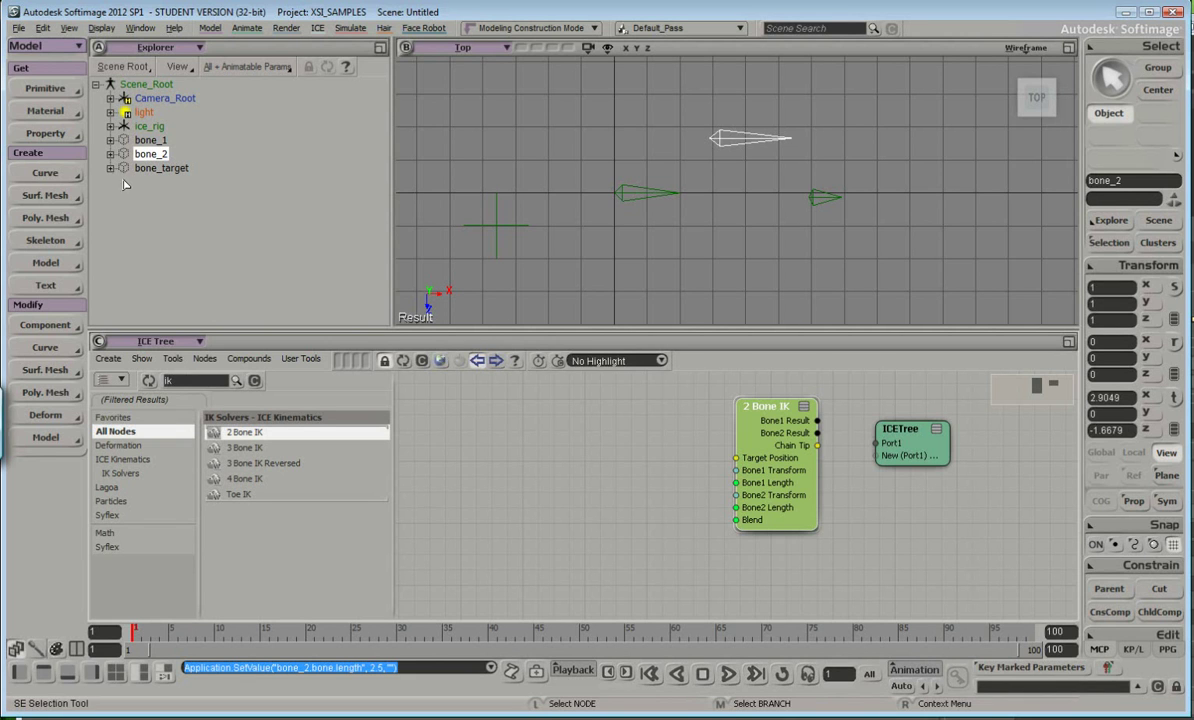
{"action": "left_click", "coordinate": [150, 141]}
{"action": "left_click", "coordinate": [158, 170], "text": "shift"}
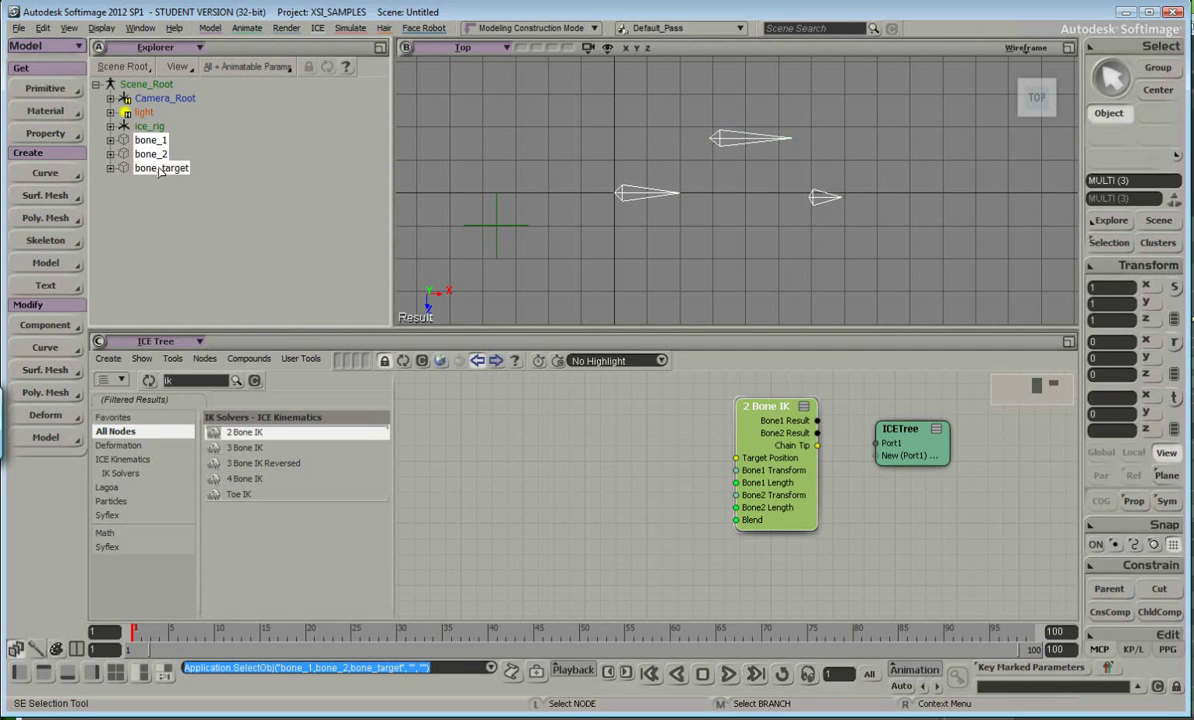
{"action": "left_click_drag", "start_coordinate": [151, 157], "coordinate": [458, 439]}
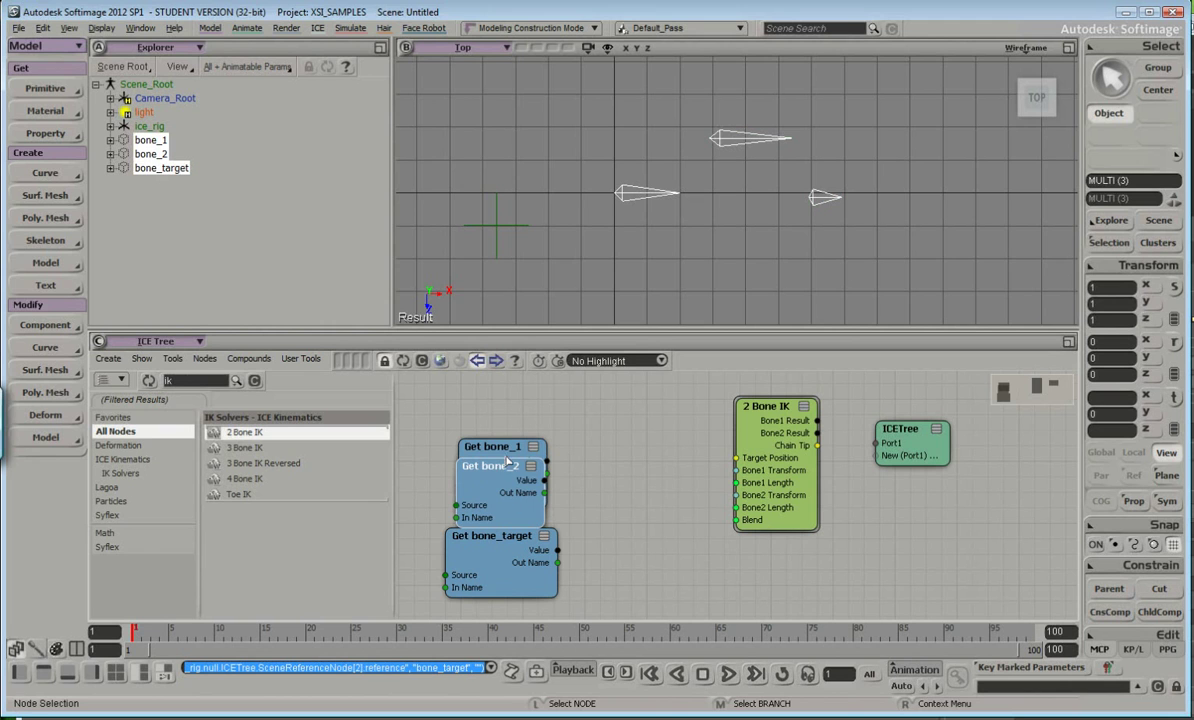
{"action": "left_click_drag", "start_coordinate": [463, 533], "coordinate": [450, 382]}
{"action": "left_click_drag", "start_coordinate": [523, 513], "coordinate": [506, 615]}
{"action": "left_click_drag", "start_coordinate": [495, 448], "coordinate": [478, 475]}
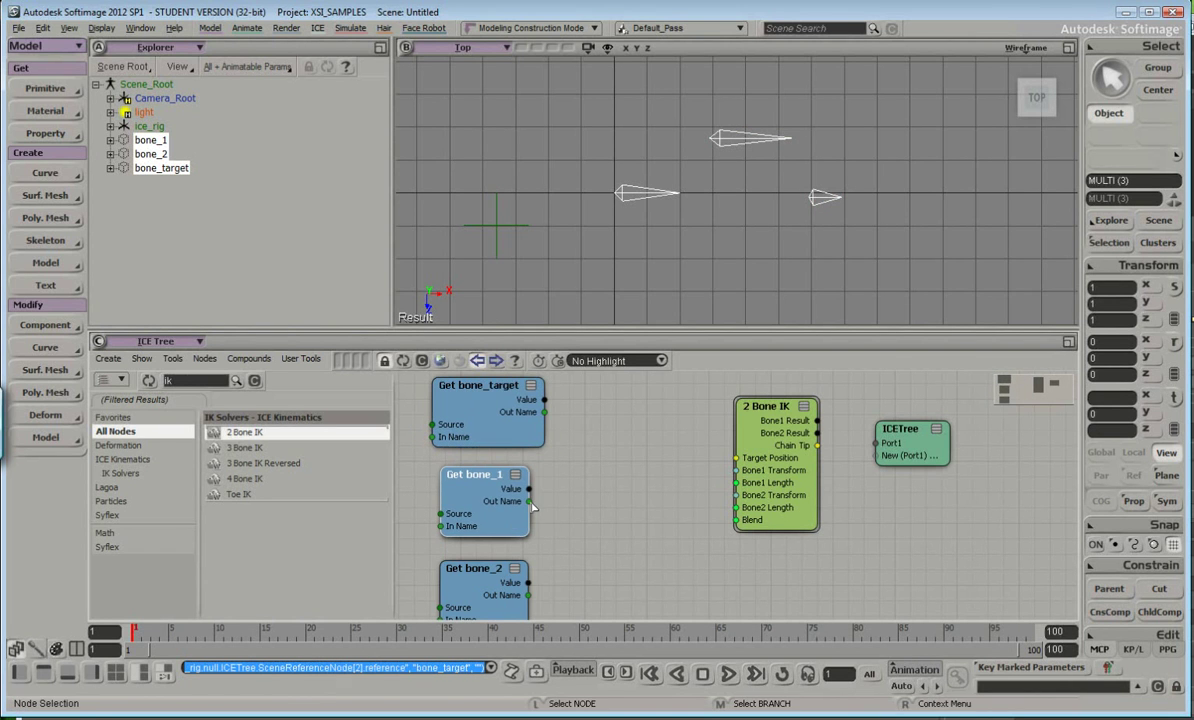
Examine the object reference and bone length in the properties of the Get bone_1 node.
{"action": "double_click", "coordinate": [506, 497]}
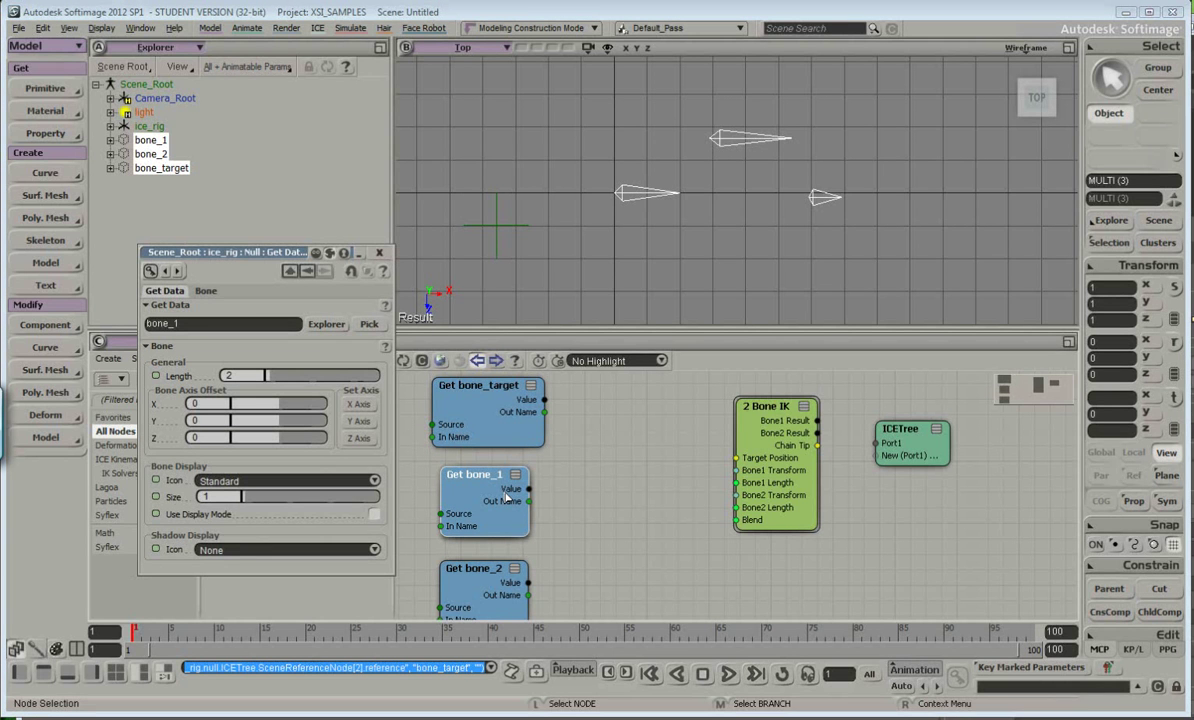
{"action": "double_click", "coordinate": [190, 323]}
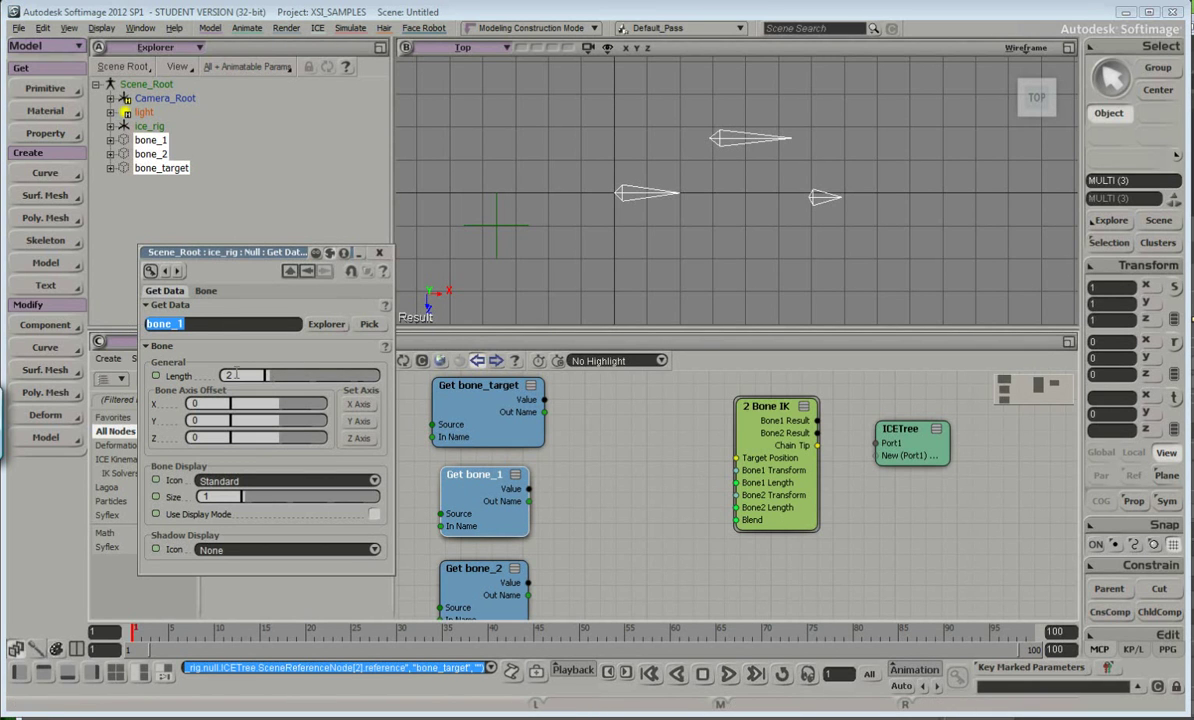
{"action": "left_click", "coordinate": [379, 253]}
Add an empty Get Data node between the bone Get nodes and the 2 Bone IK node, nudging the Get bone_target node aside.
{"action": "left_click_drag", "start_coordinate": [480, 386], "coordinate": [464, 391]}
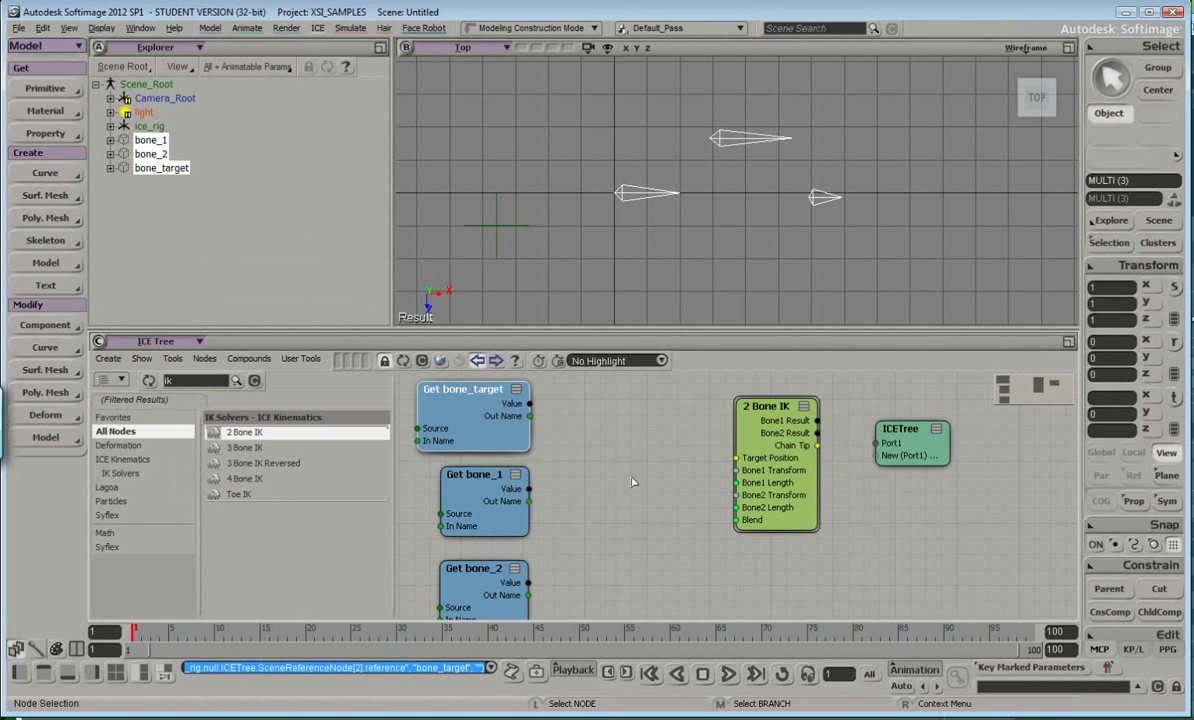
{"action": "middle_click_drag", "start_coordinate": [613, 477], "coordinate": [632, 464]}
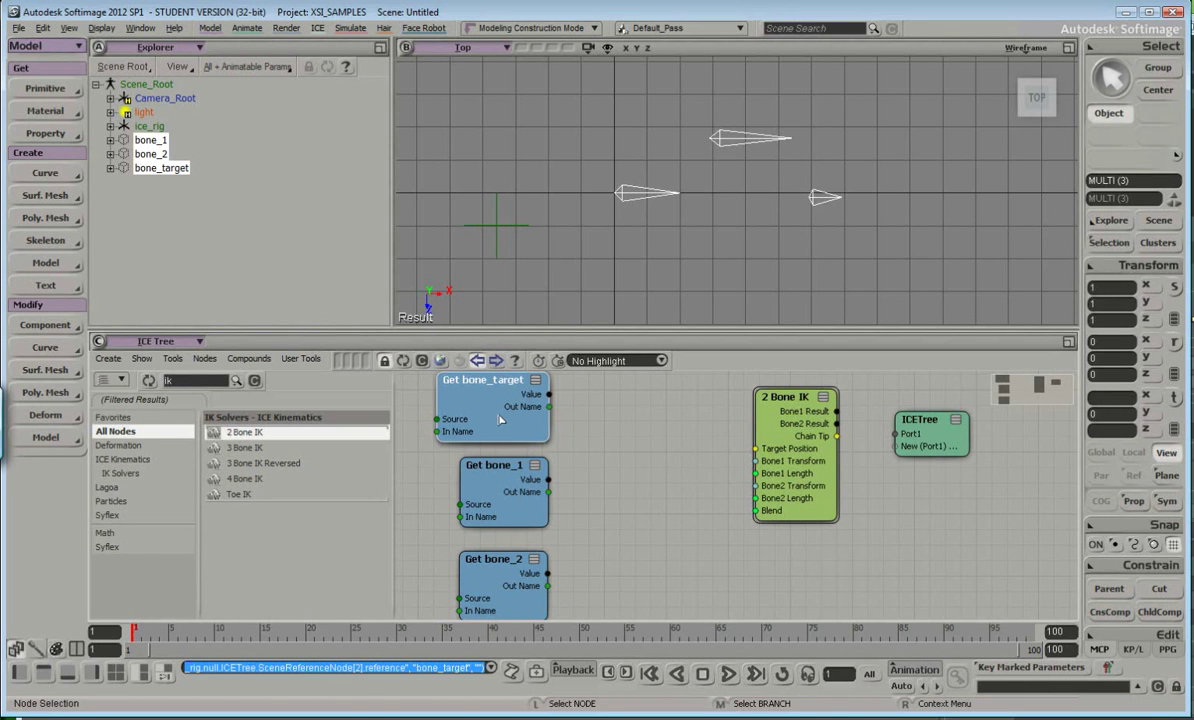
{"action": "double_click", "coordinate": [193, 383]}
{"action": "type", "text": "get data"}
{"action": "left_click_drag", "start_coordinate": [243, 431], "coordinate": [642, 415]}
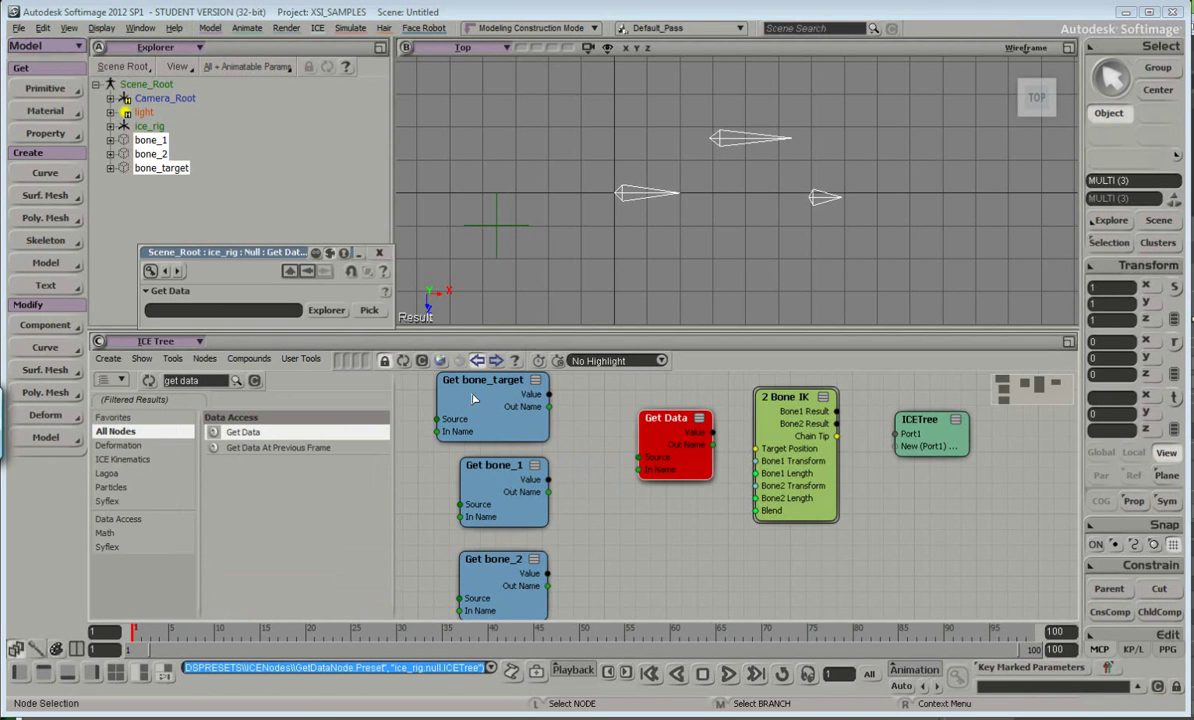
Try referencing bone_target.kine.global.pos directly in the Get Data node, and delete that node.
{"action": "left_click", "coordinate": [322, 309]}
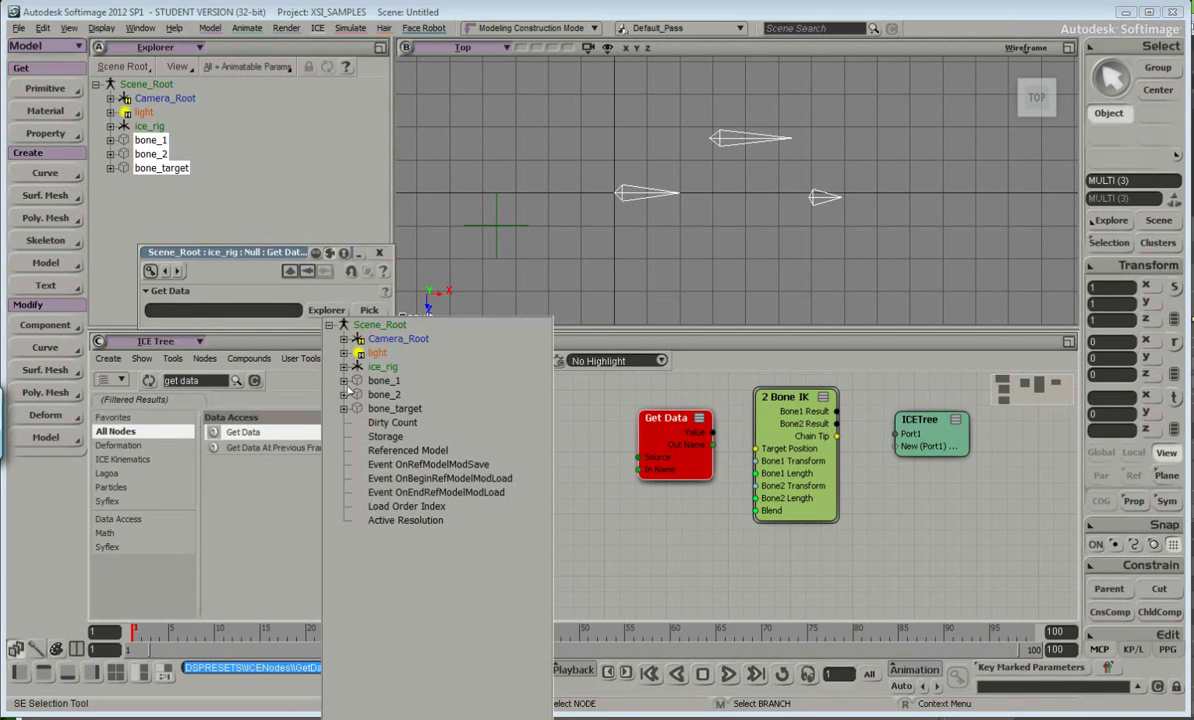
{"action": "left_click", "coordinate": [344, 409]}
{"action": "left_click", "coordinate": [359, 437]}
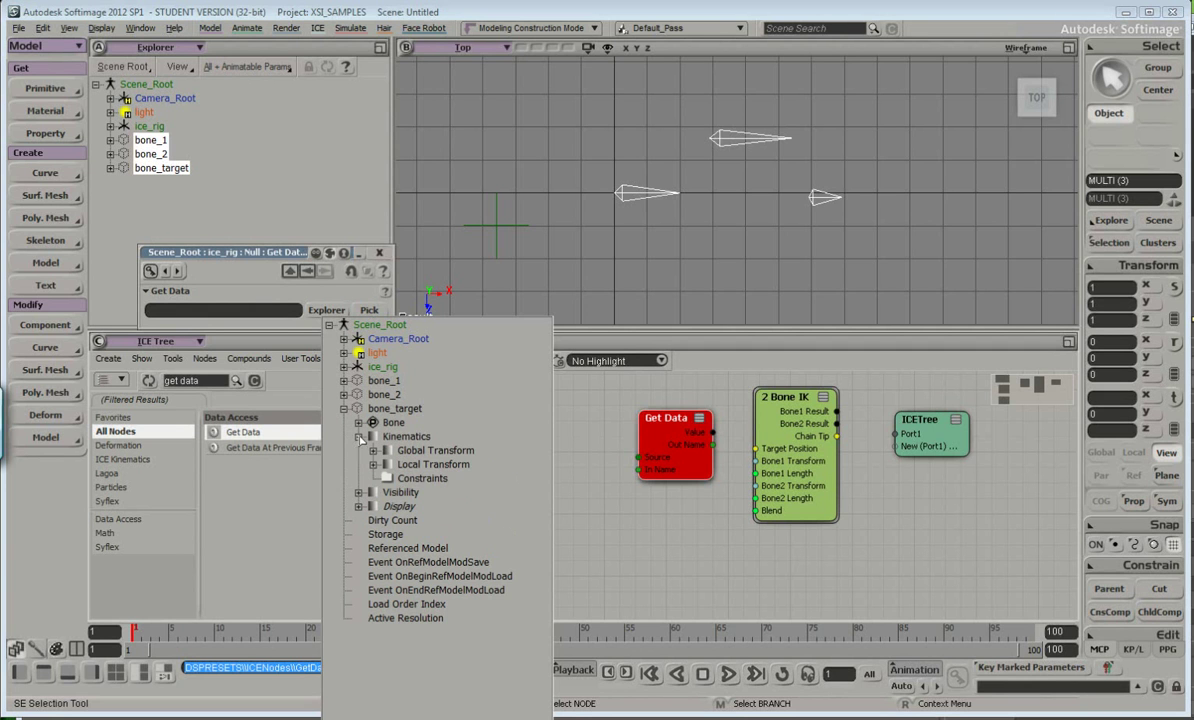
{"action": "left_click", "coordinate": [373, 450]}
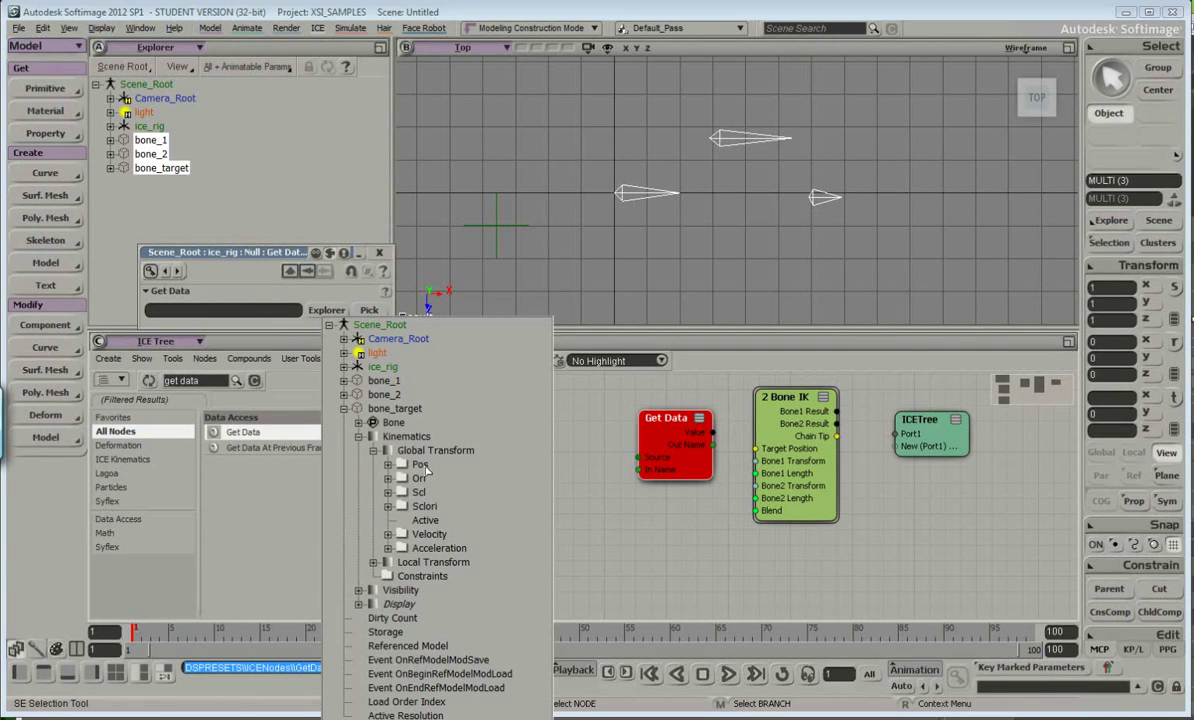
{"action": "left_click", "coordinate": [410, 464]}
{"action": "left_click", "coordinate": [250, 309]}
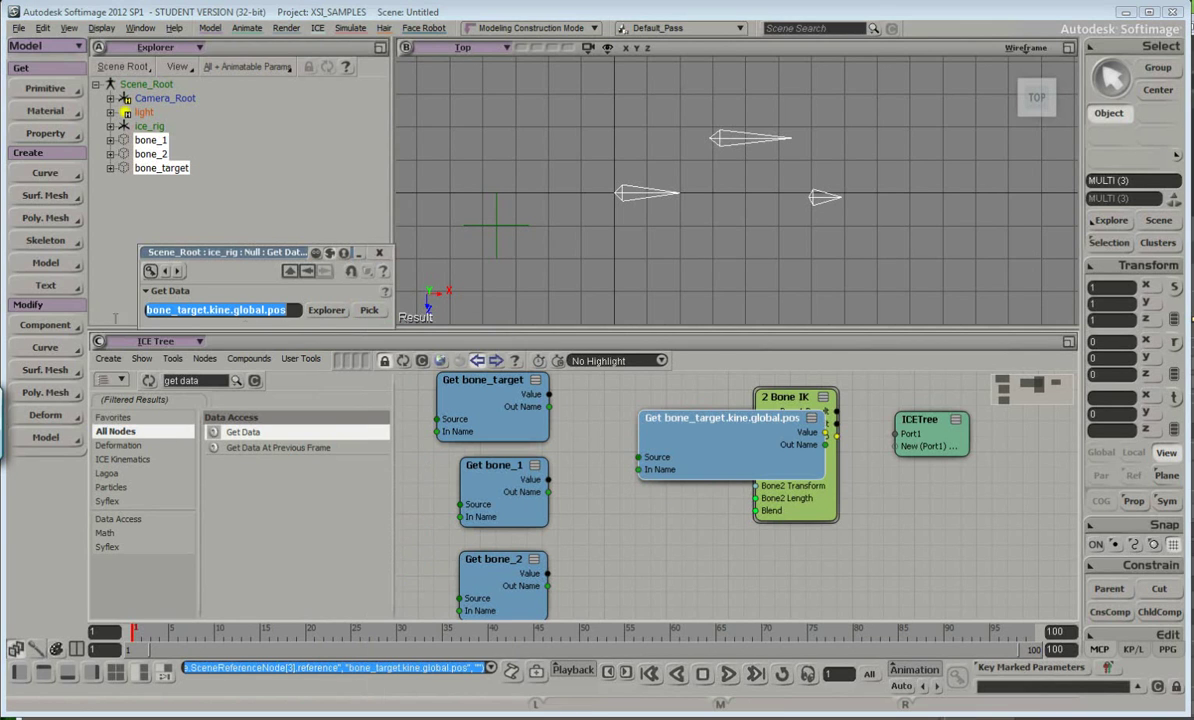
{"action": "left_click", "coordinate": [379, 252]}
{"action": "key", "text": "Delete"}
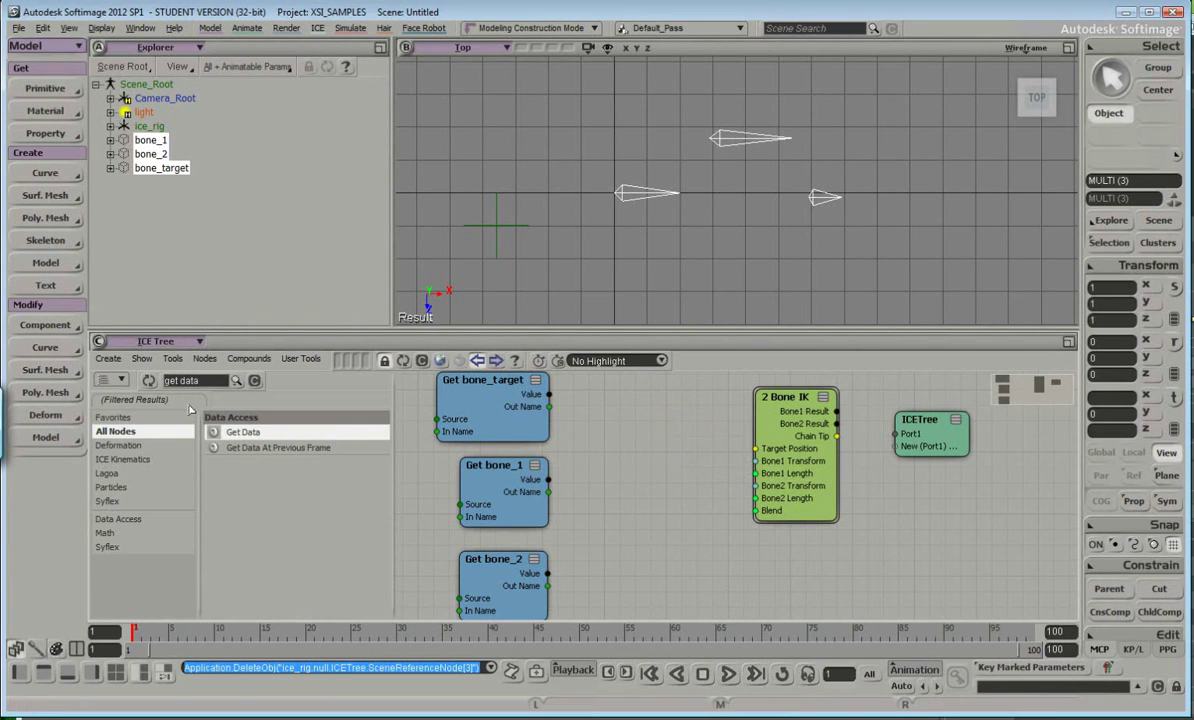
Add a new Get Data node in front of the 2 Bone IK node and set its reference to kine.global.pos.
{"action": "left_click_drag", "start_coordinate": [252, 437], "coordinate": [656, 438]}
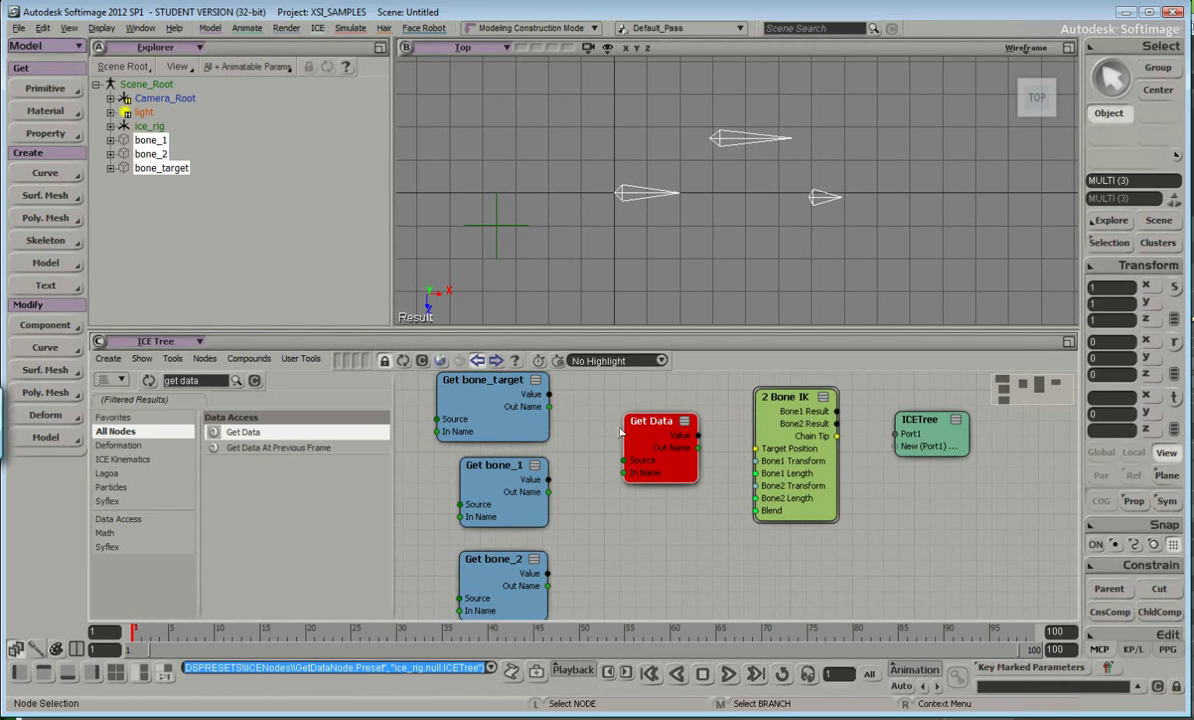
{"action": "mouse_move", "coordinate": [657, 439]}
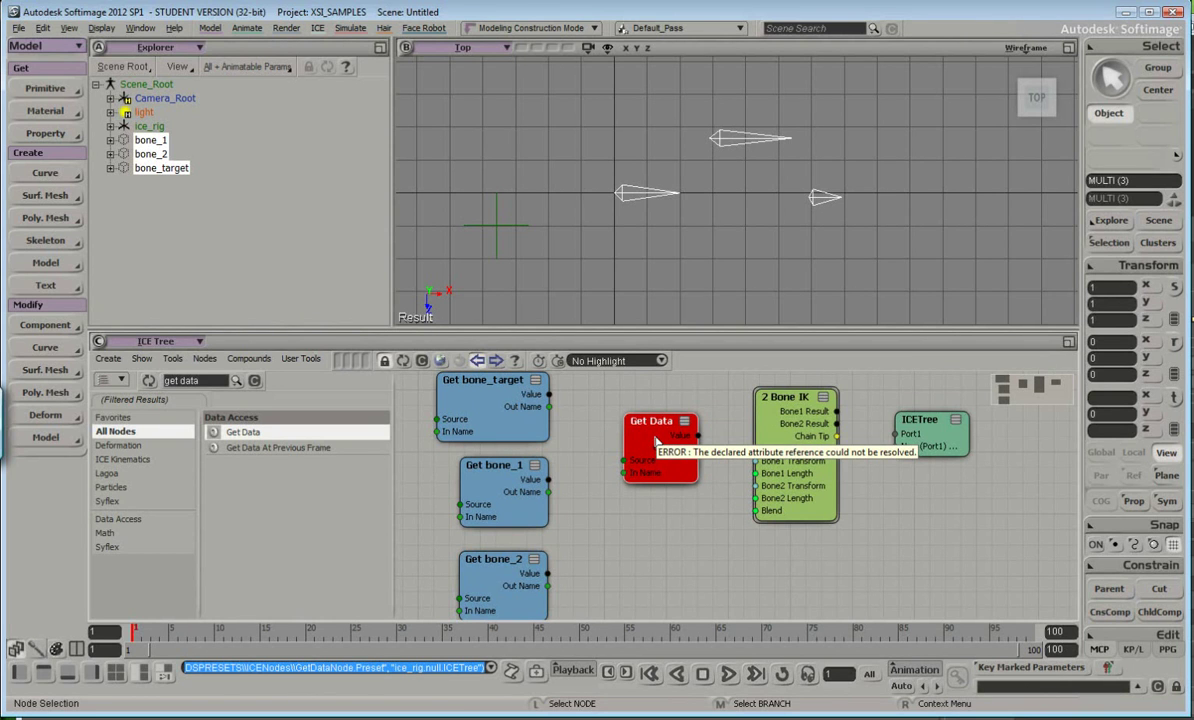
{"action": "double_click", "coordinate": [657, 439]}
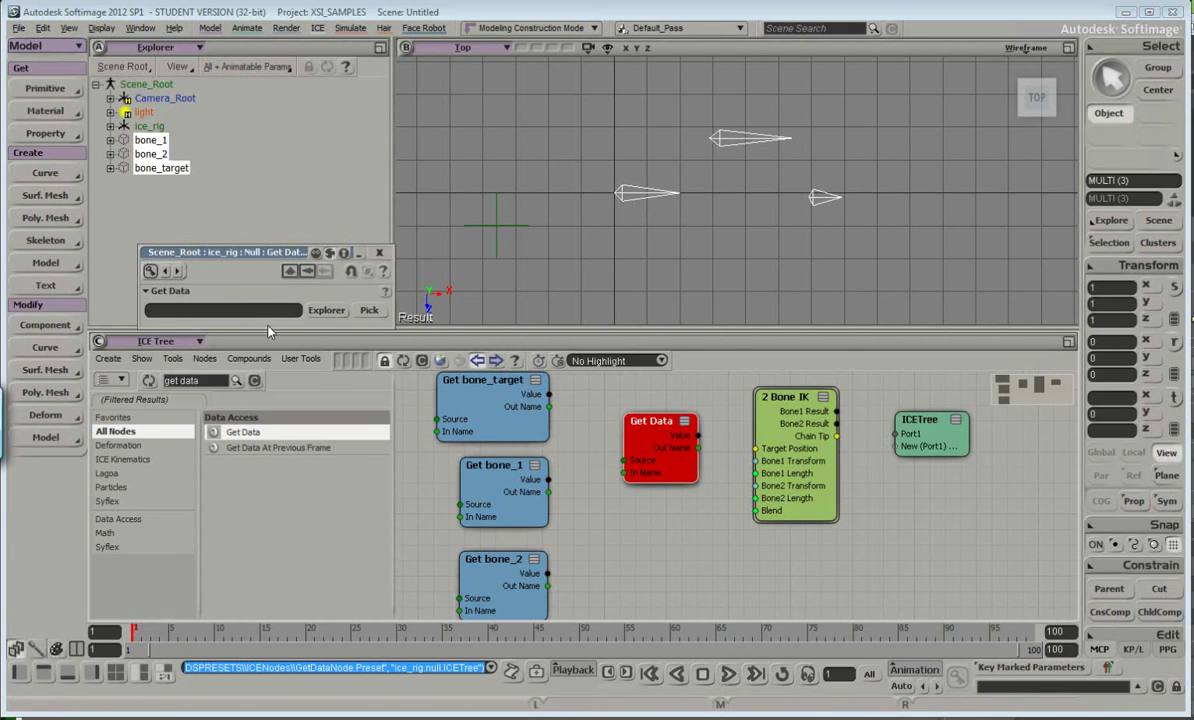
{"action": "type", "text": "kine.global.pos"}
{"action": "key", "text": "Return"}
{"action": "left_click", "coordinate": [379, 252]}
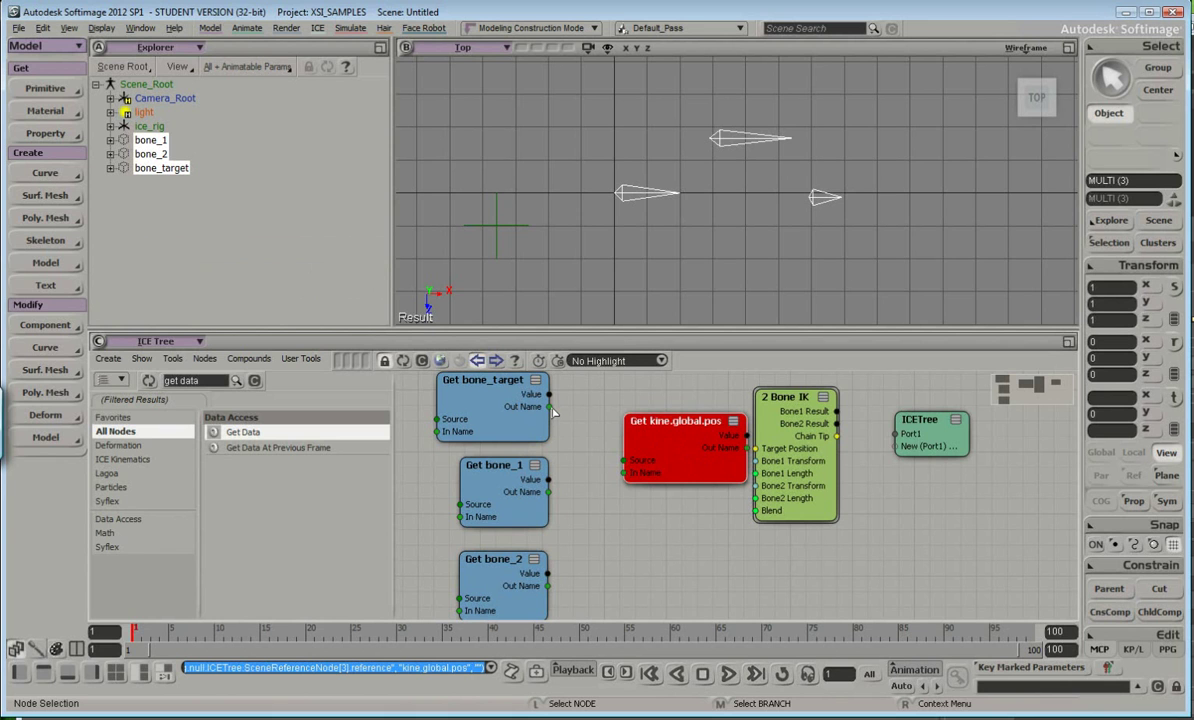
Feed Get bone_target's Out Name into the kine.global.pos node's In Name, and its Value into Target Position of 2 Bone IK.
{"action": "left_click_drag", "start_coordinate": [550, 407], "coordinate": [551, 407]}
{"action": "left_click_drag", "start_coordinate": [583, 441], "coordinate": [622, 472]}
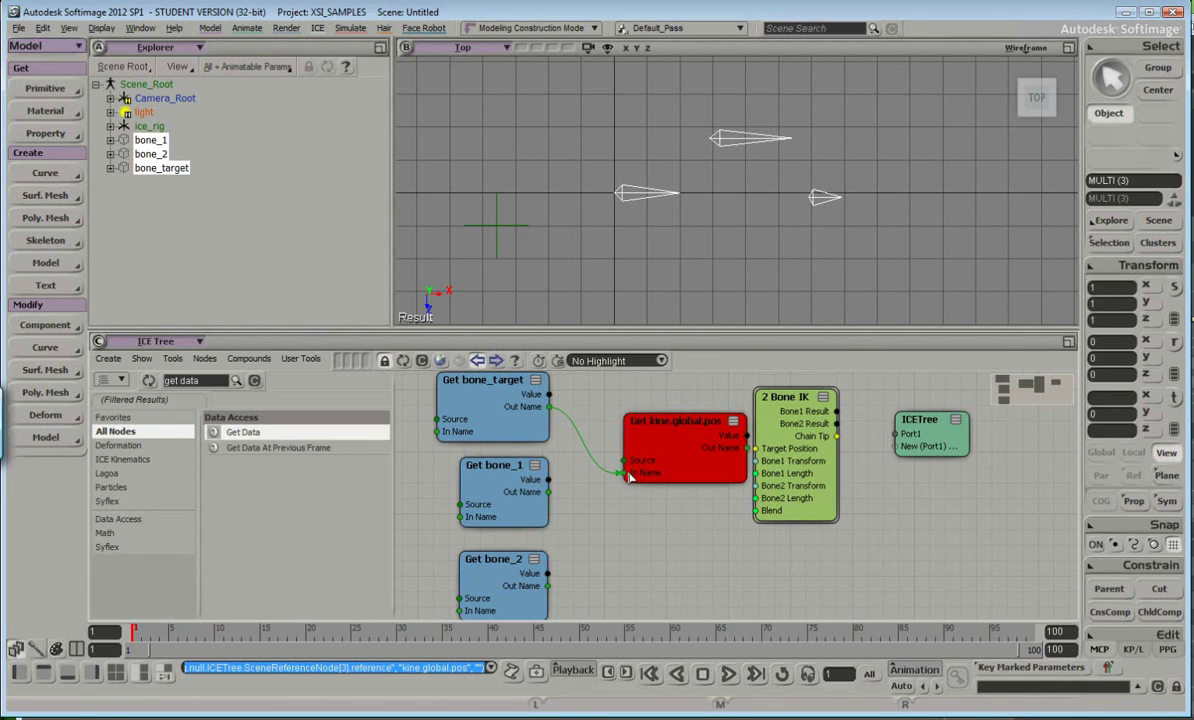
{"action": "left_click_drag", "start_coordinate": [719, 467], "coordinate": [700, 455]}
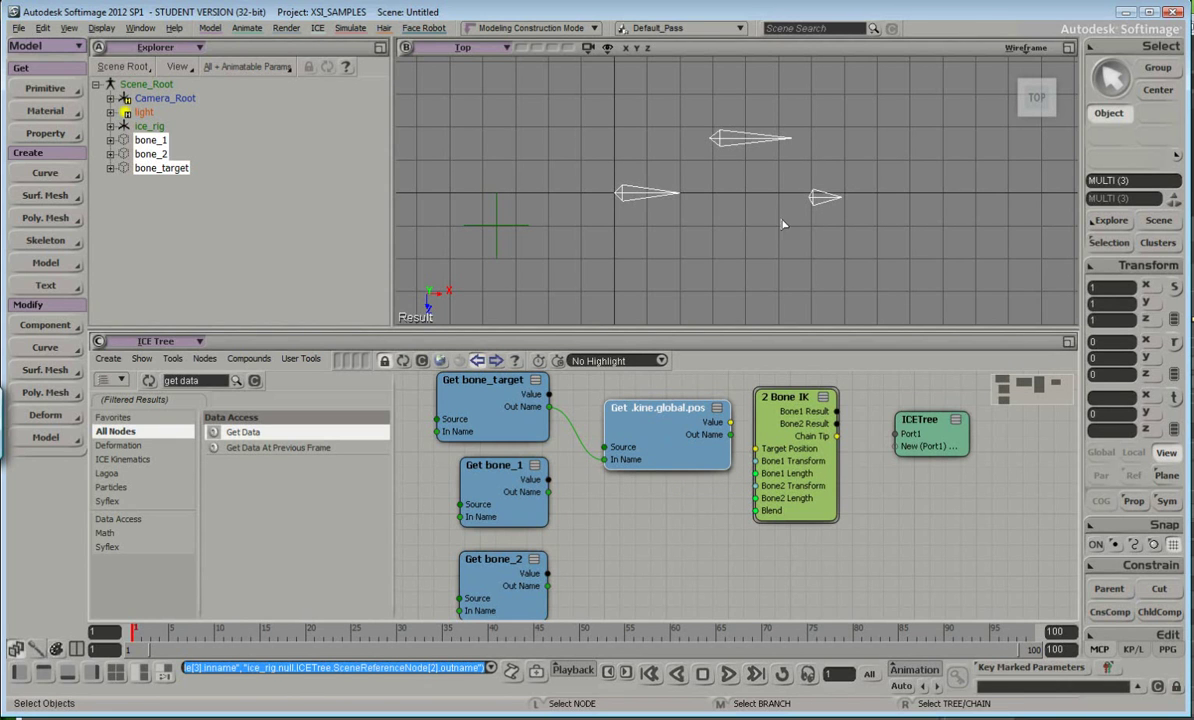
{"action": "left_click", "coordinate": [753, 274]}
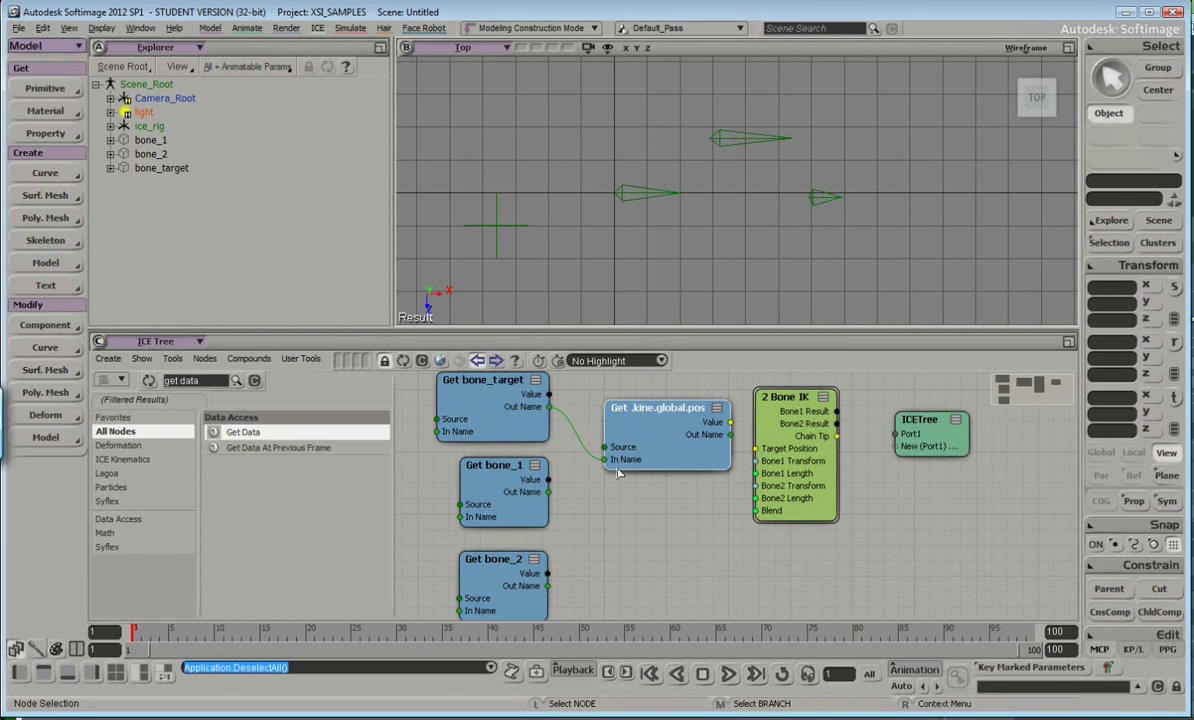
{"action": "left_click_drag", "start_coordinate": [625, 410], "coordinate": [613, 391]}
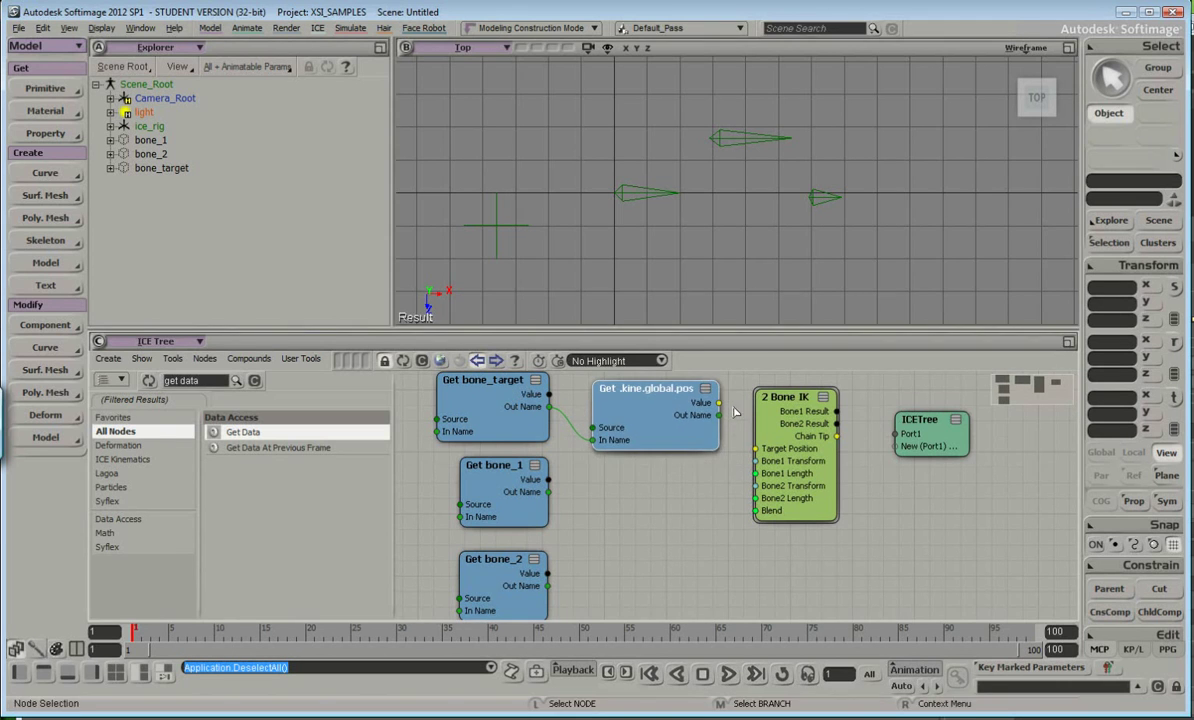
{"action": "left_click_drag", "start_coordinate": [719, 403], "coordinate": [756, 448]}
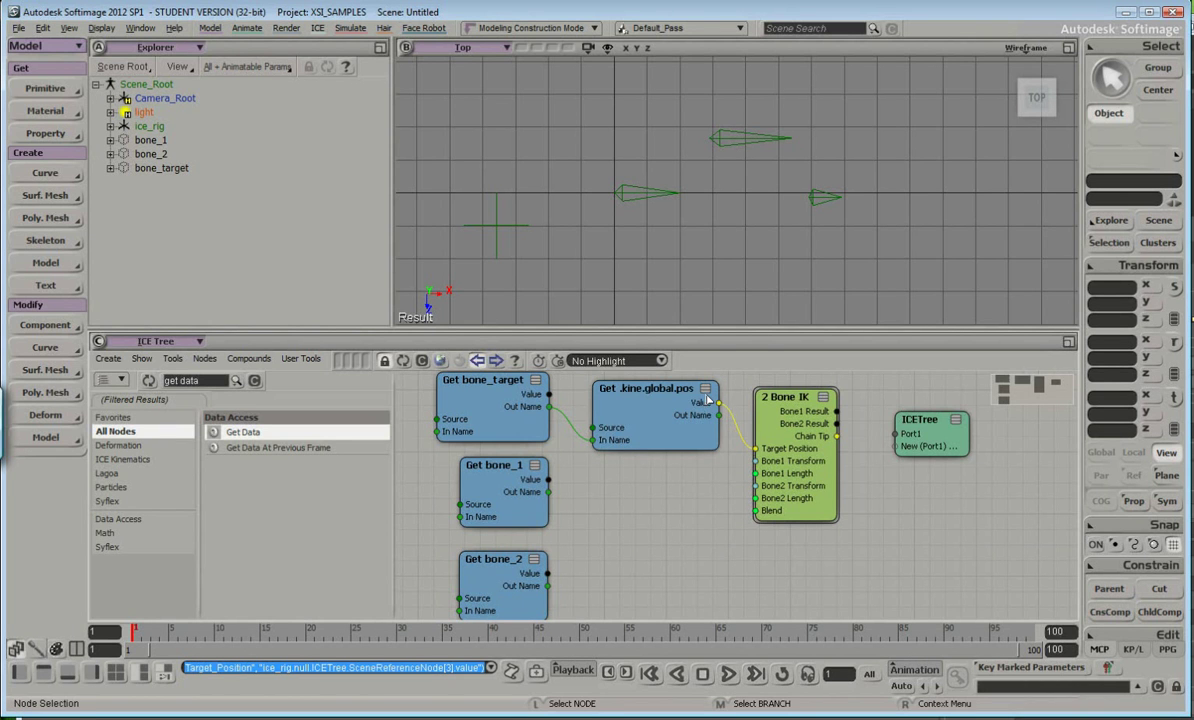
Collapse the Get bone_target and kine.global.pos nodes and move the Get bone_1 and Get bone_2 nodes up.
{"action": "left_click", "coordinate": [705, 388]}
{"action": "left_click", "coordinate": [535, 380]}
{"action": "left_click_drag", "start_coordinate": [517, 480], "coordinate": [504, 451]}
{"action": "left_click_drag", "start_coordinate": [493, 569], "coordinate": [484, 547]}
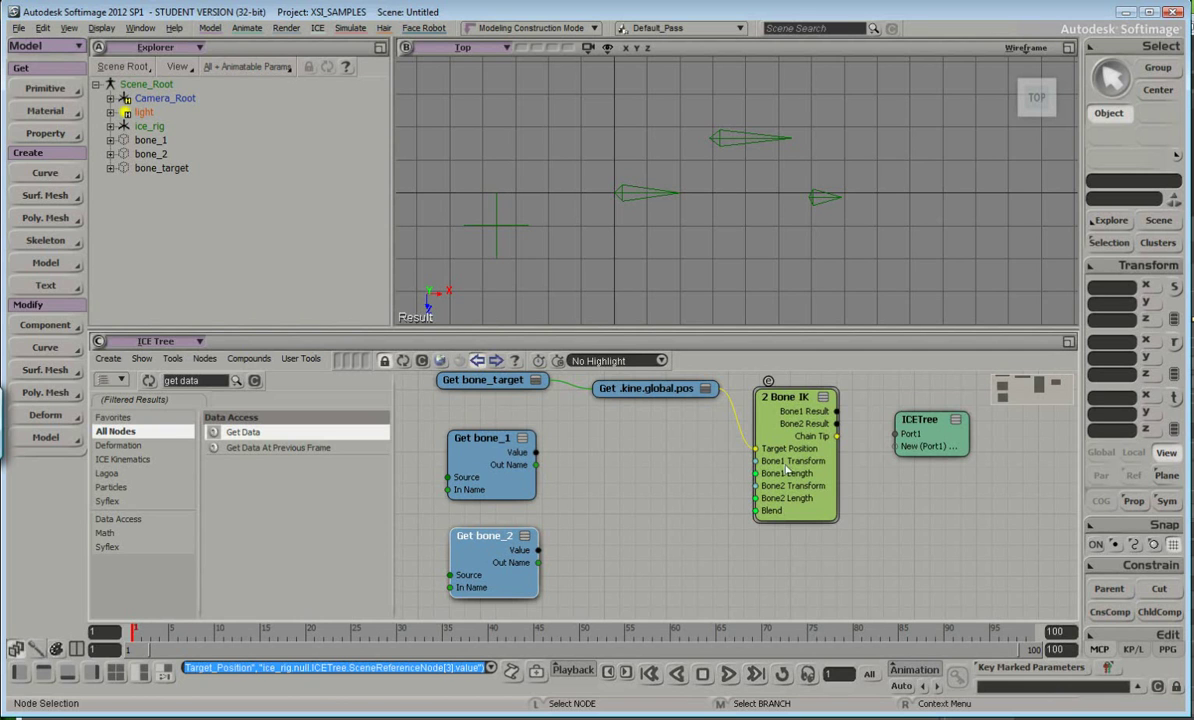
Add two Get Data nodes beside the bone_1 and bone_2 nodes, referencing kine.global in the upper one and length in the lower one.
{"action": "left_click_drag", "start_coordinate": [240, 432], "coordinate": [603, 428]}
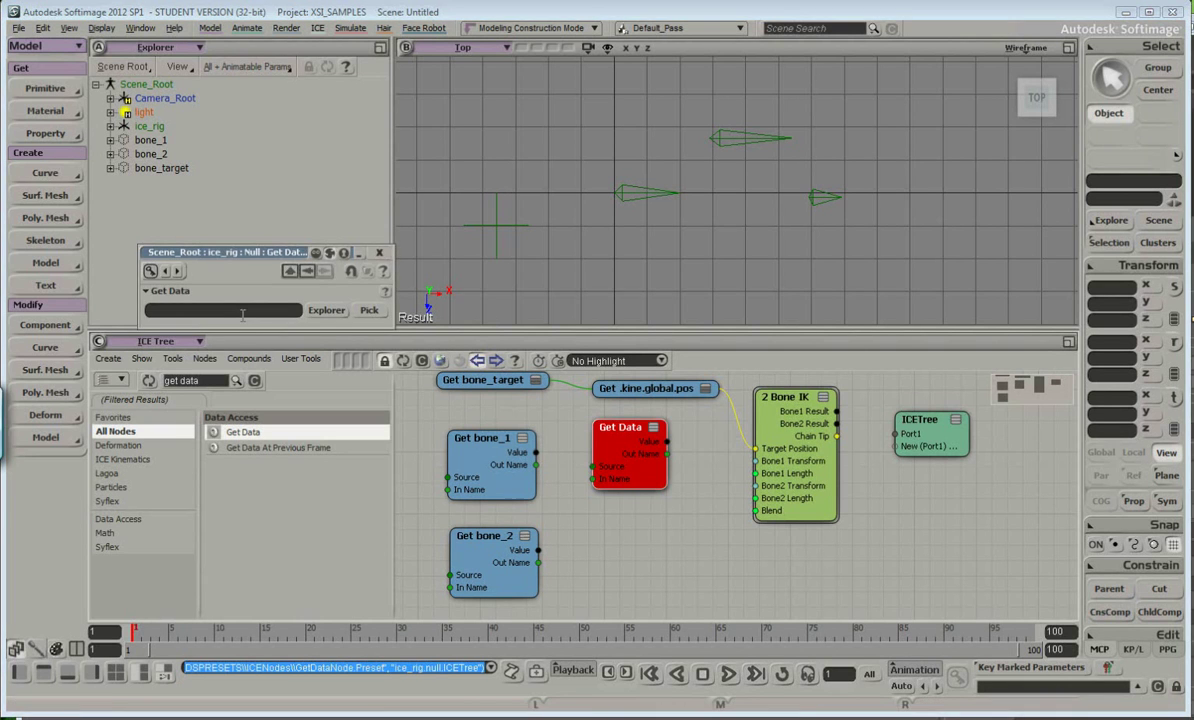
{"action": "type", "text": "kine.global"}
{"action": "key", "text": "Return"}
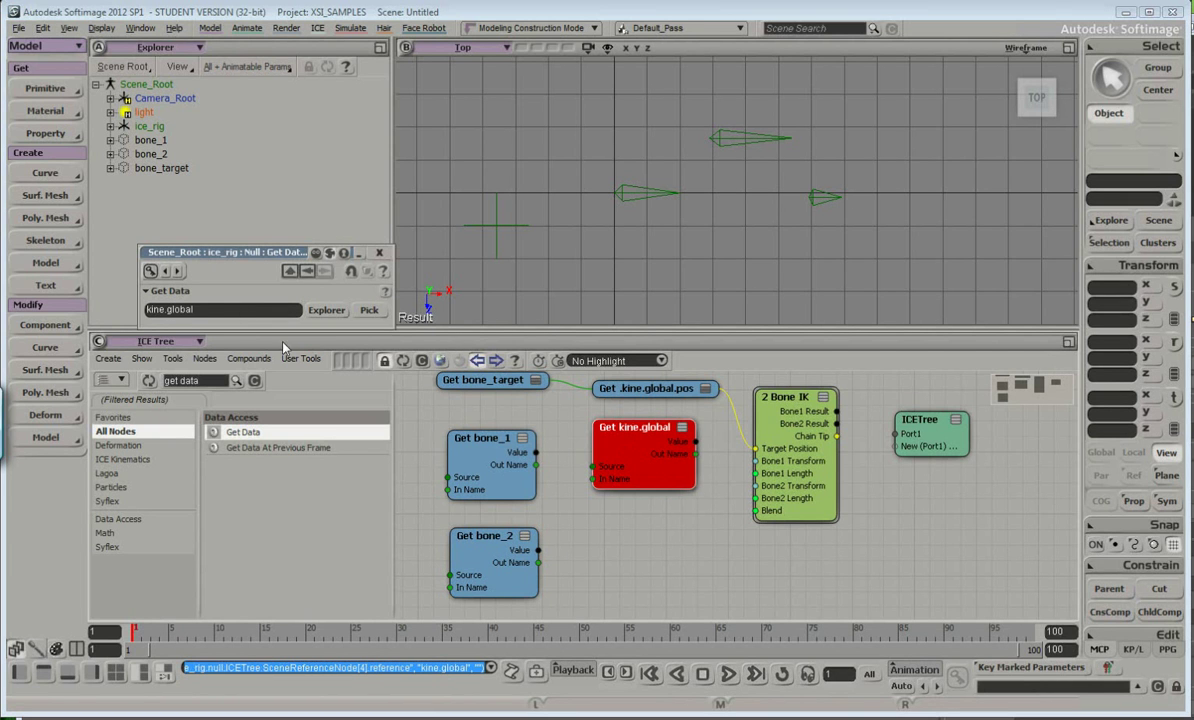
{"action": "left_click_drag", "start_coordinate": [250, 440], "coordinate": [640, 550]}
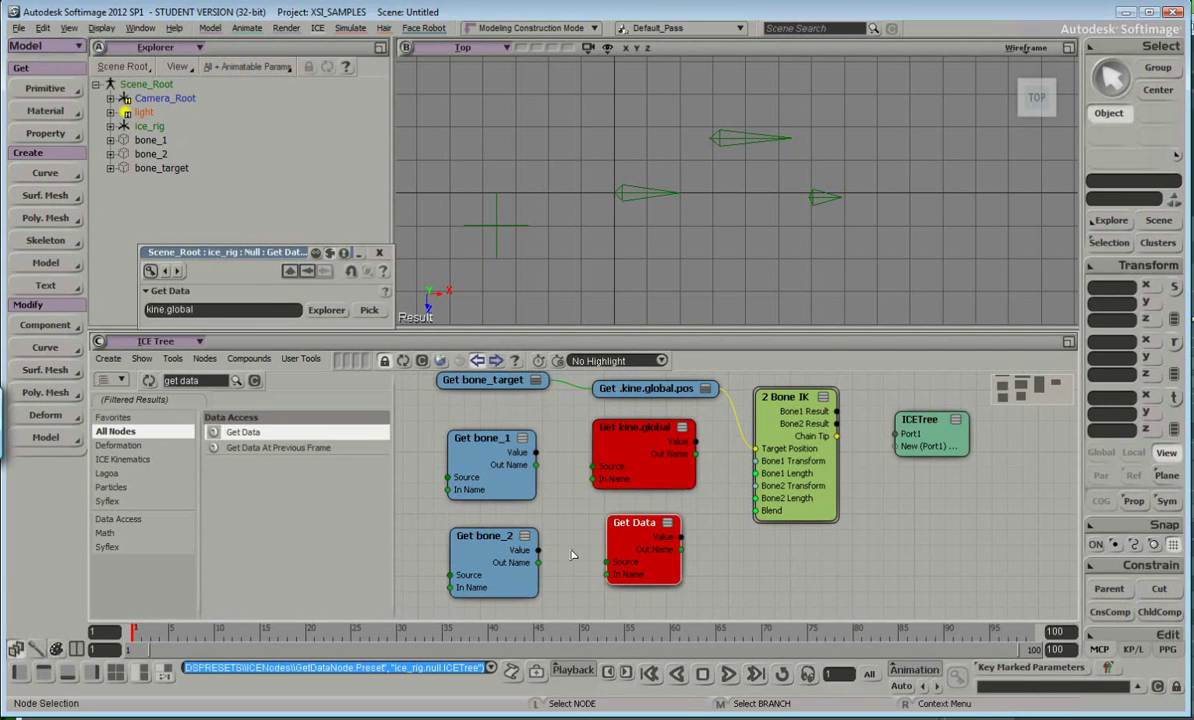
{"action": "type", "text": "length"}
{"action": "key", "text": "Return"}
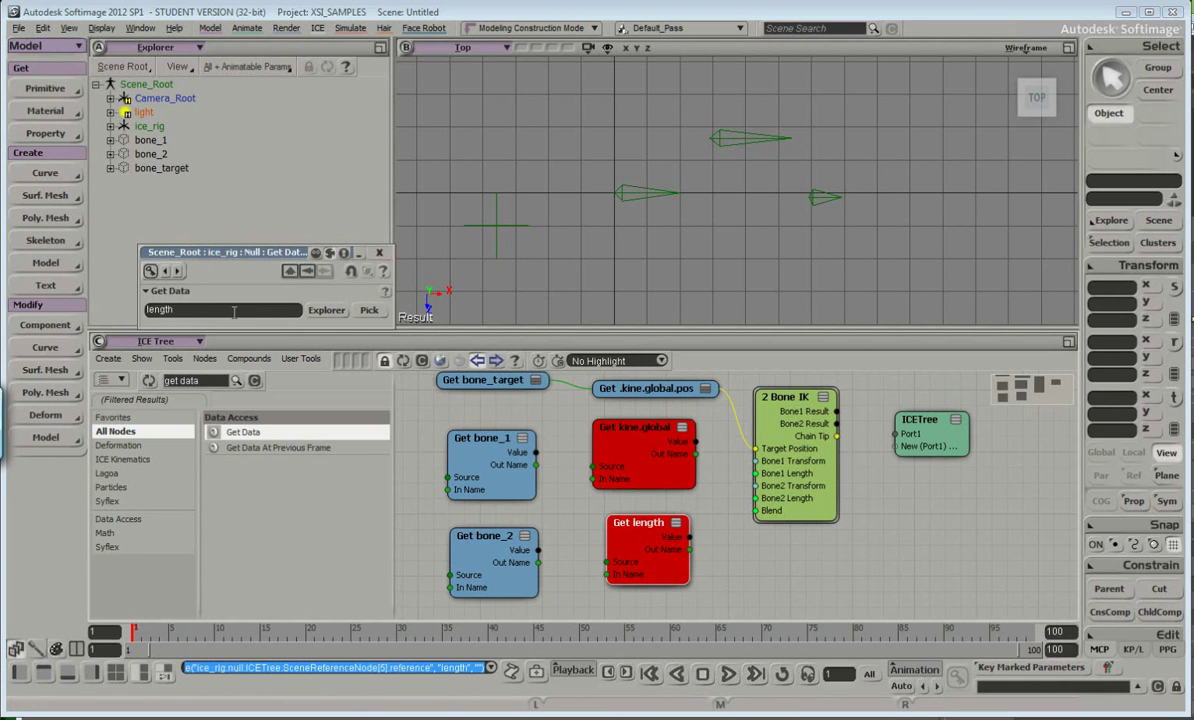
{"action": "left_click", "coordinate": [380, 254]}
Reposition the kine.global and length nodes and connect Get bone_1's Out Name to the In Name of both.
{"action": "left_click_drag", "start_coordinate": [640, 428], "coordinate": [648, 423]}
{"action": "left_click_drag", "start_coordinate": [650, 558], "coordinate": [662, 543]}
{"action": "left_click_drag", "start_coordinate": [537, 465], "coordinate": [600, 474]}
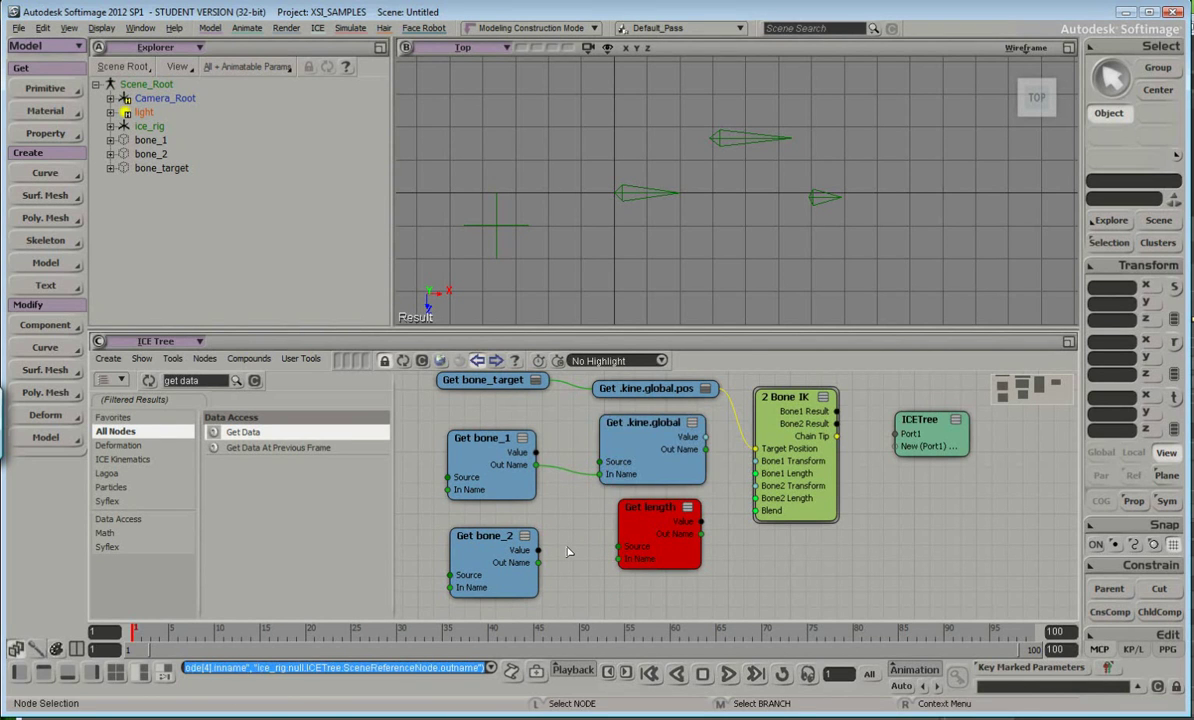
{"action": "left_click_drag", "start_coordinate": [537, 465], "coordinate": [619, 558]}
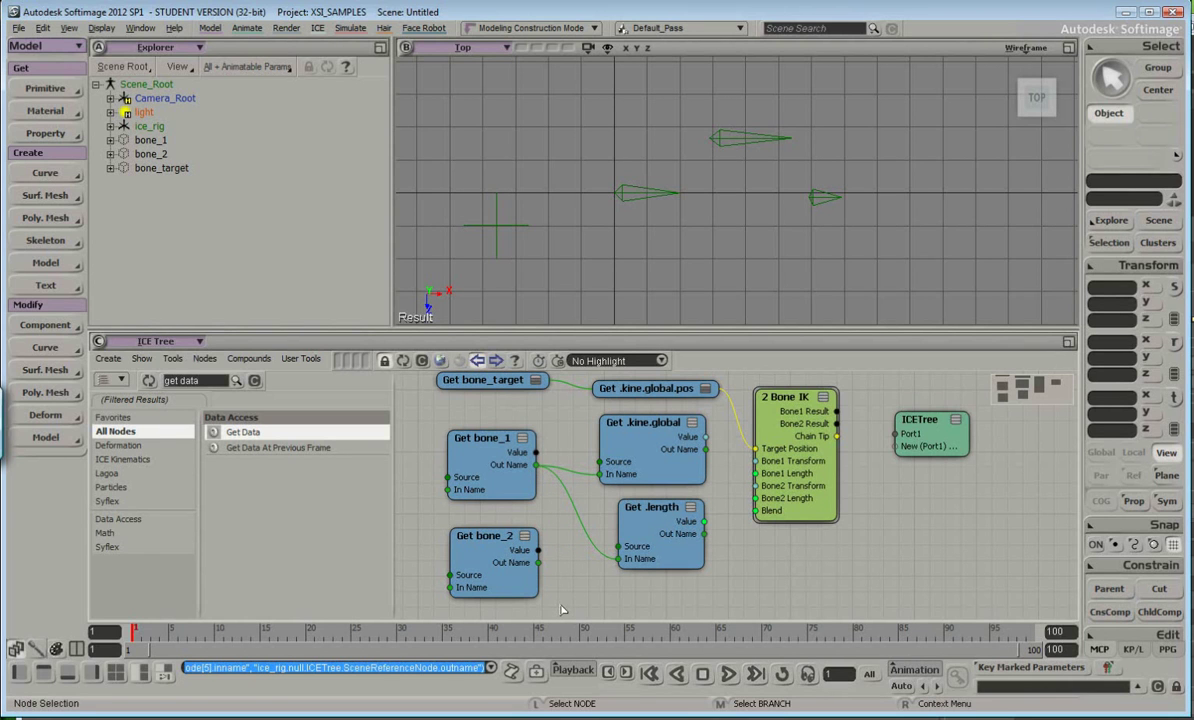
Connect bone_1's kine.global value to Bone1 Transform and its length value to Bone1 Length, and collapse both getter nodes.
{"action": "left_click_drag", "start_coordinate": [706, 438], "coordinate": [756, 462]}
{"action": "left_click_drag", "start_coordinate": [705, 521], "coordinate": [755, 473]}
{"action": "left_click", "coordinate": [692, 423]}
{"action": "left_click", "coordinate": [690, 507]}
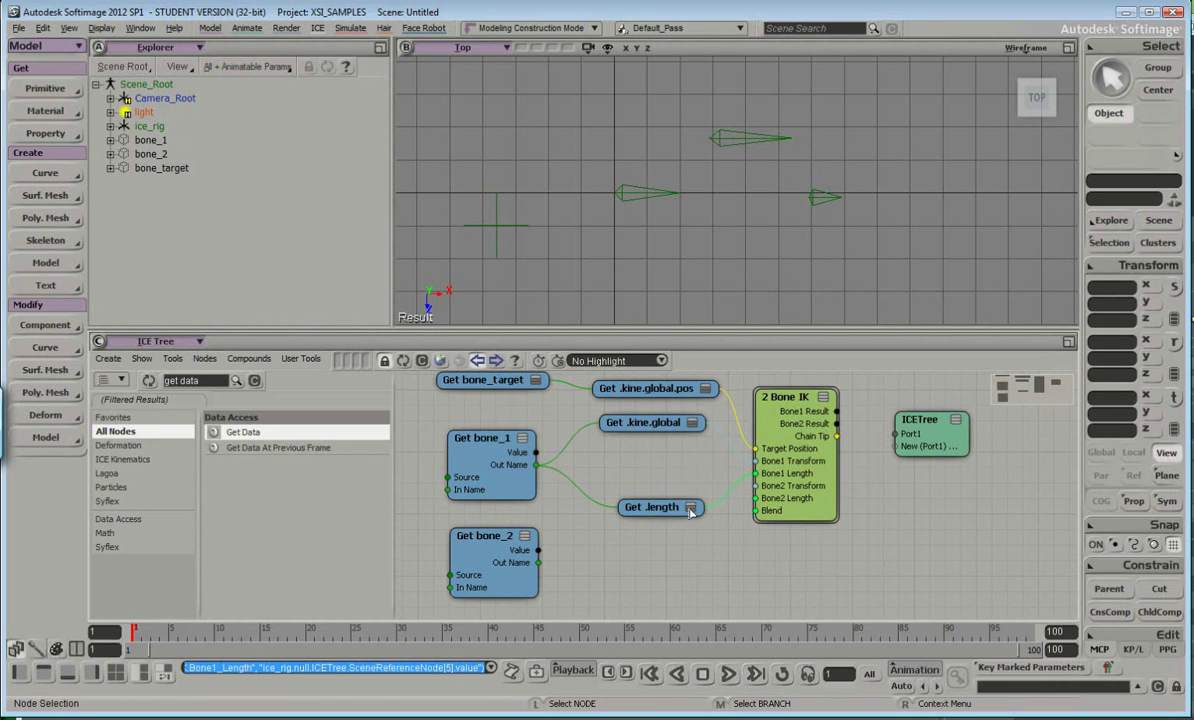
Duplicate the kine.global and length nodes beside Get bone_2 and connect Get bone_2's Out Name to the In Name of both copies.
{"action": "left_click_drag", "start_coordinate": [665, 508], "coordinate": [660, 434]}
{"action": "key", "text": "ctrl+d"}
{"action": "left_click_drag", "start_coordinate": [688, 484], "coordinate": [672, 557]}
{"action": "left_click_drag", "start_coordinate": [539, 563], "coordinate": [632, 528]}
{"action": "left_click", "coordinate": [640, 537]}
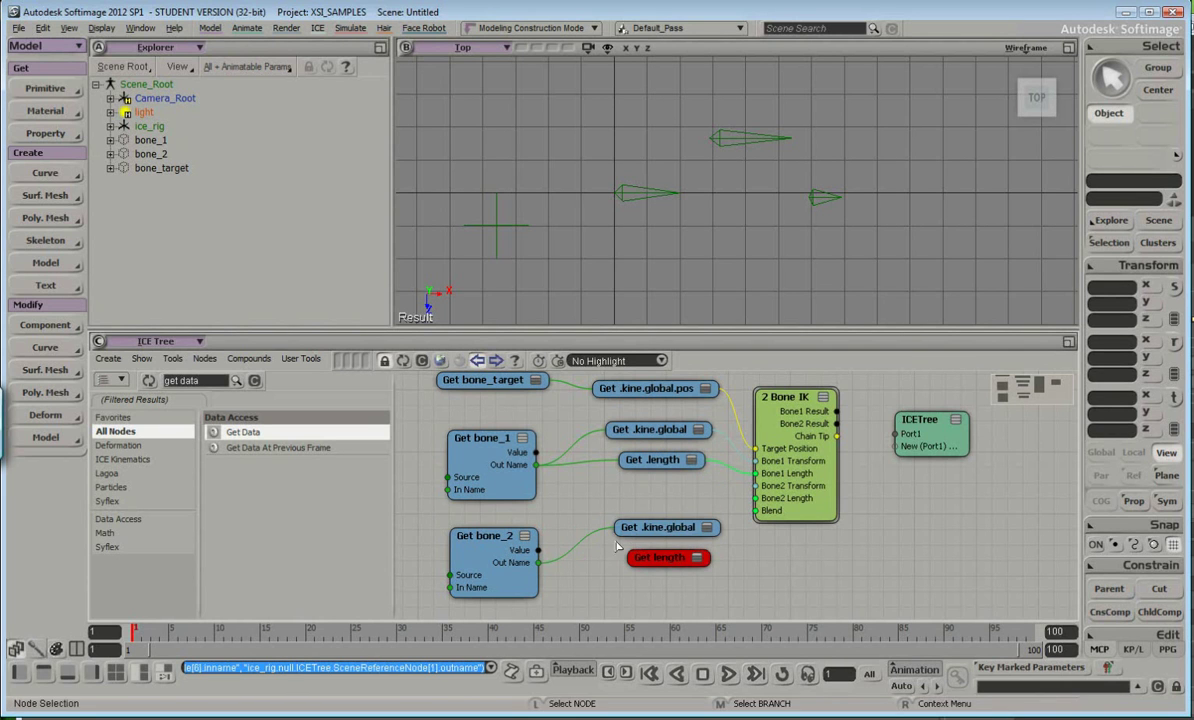
{"action": "left_click_drag", "start_coordinate": [538, 563], "coordinate": [665, 556]}
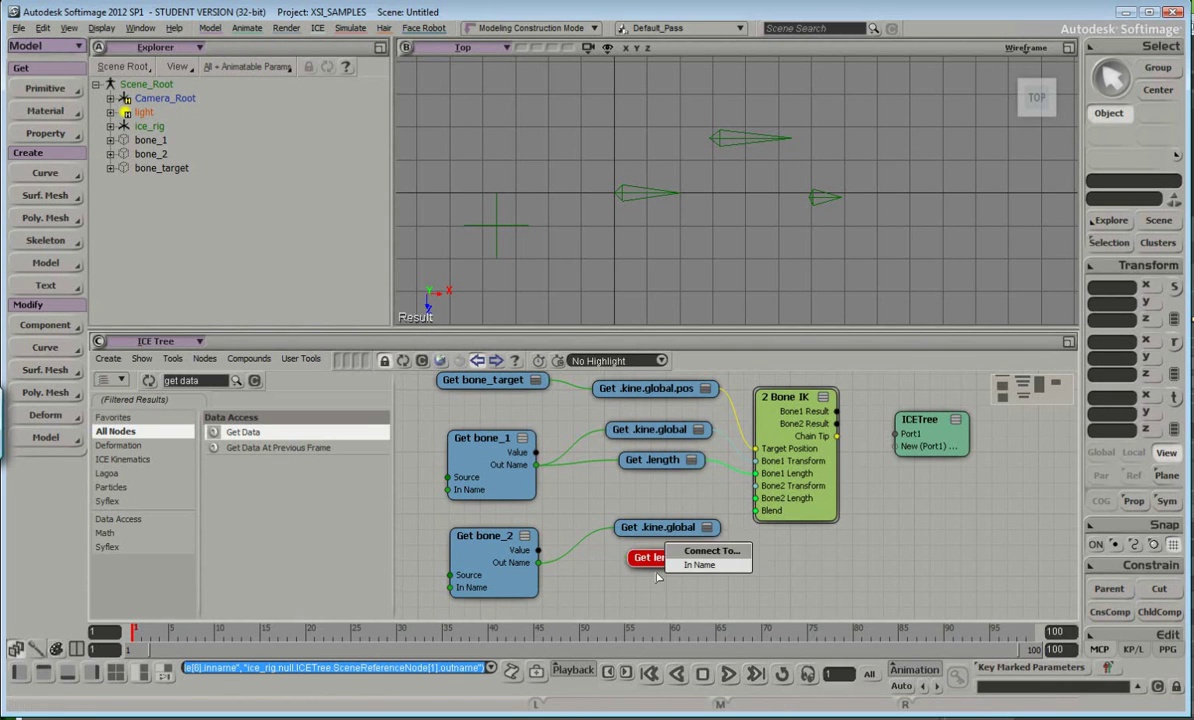
{"action": "left_click", "coordinate": [699, 565]}
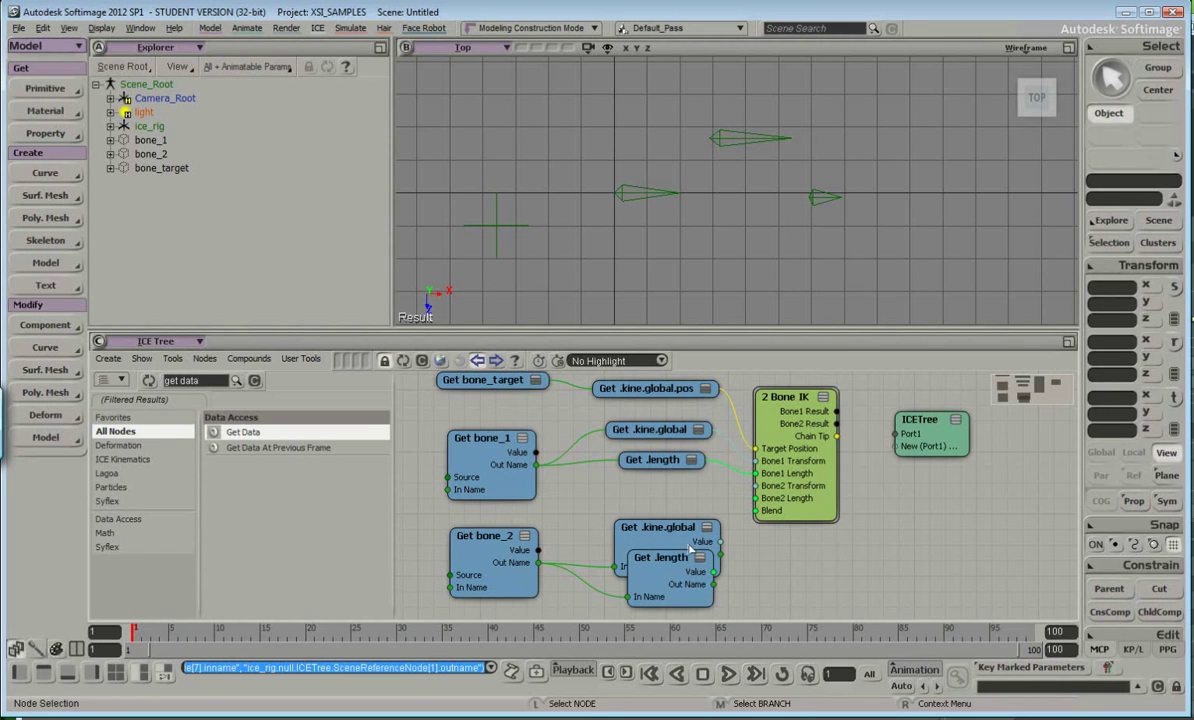
Connect bone_2's kine.global value to Bone2 Transform and its length value to Bone2 Length, and collapse both getter nodes.
{"action": "left_click_drag", "start_coordinate": [679, 507], "coordinate": [675, 504]}
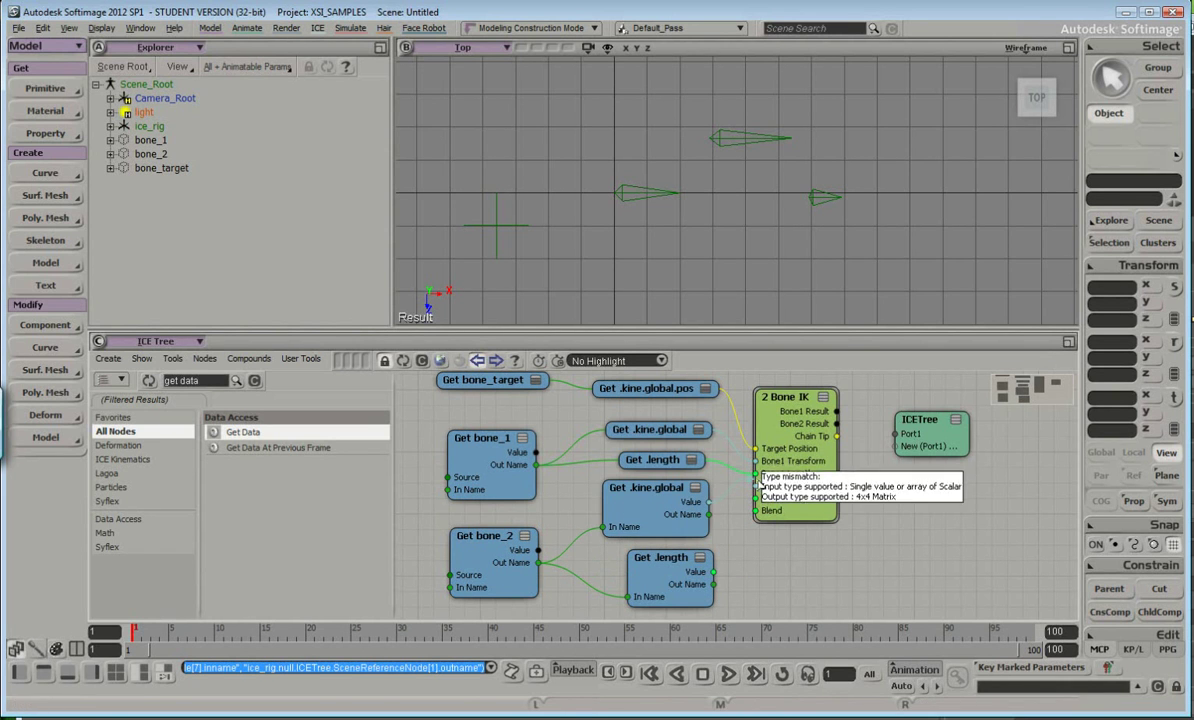
{"action": "left_click_drag", "start_coordinate": [715, 573], "coordinate": [768, 498]}
{"action": "left_click", "coordinate": [695, 490]}
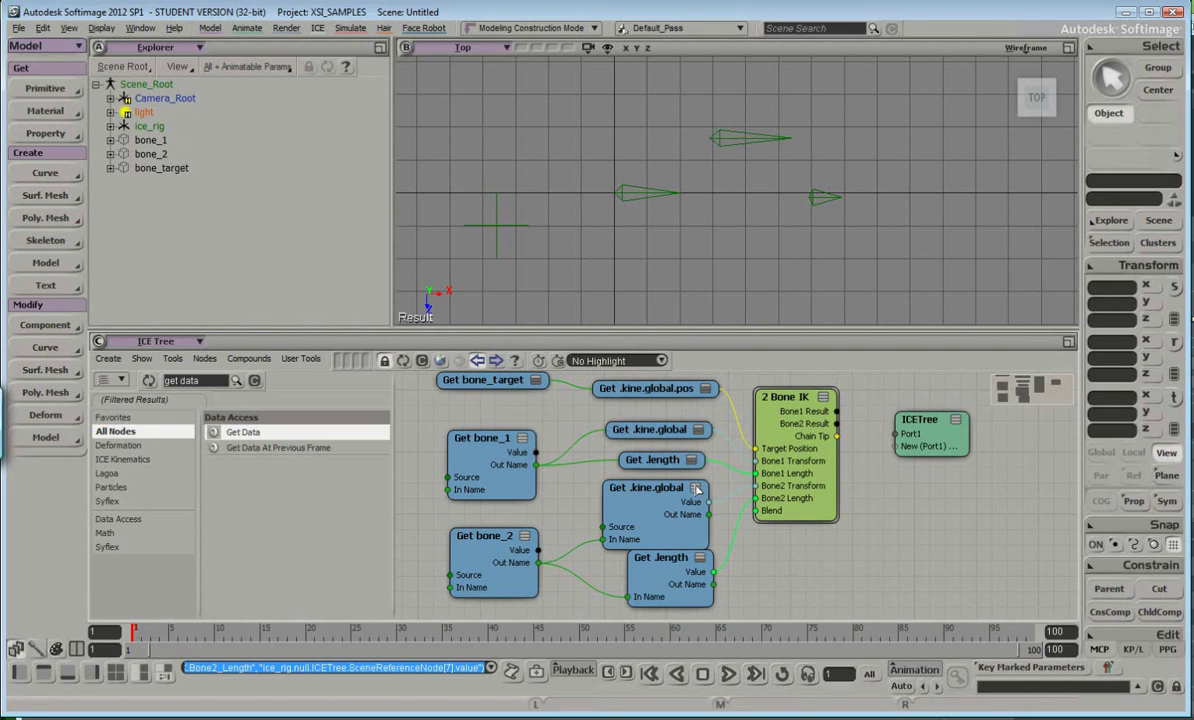
{"action": "left_click", "coordinate": [695, 488]}
{"action": "left_click", "coordinate": [702, 559]}
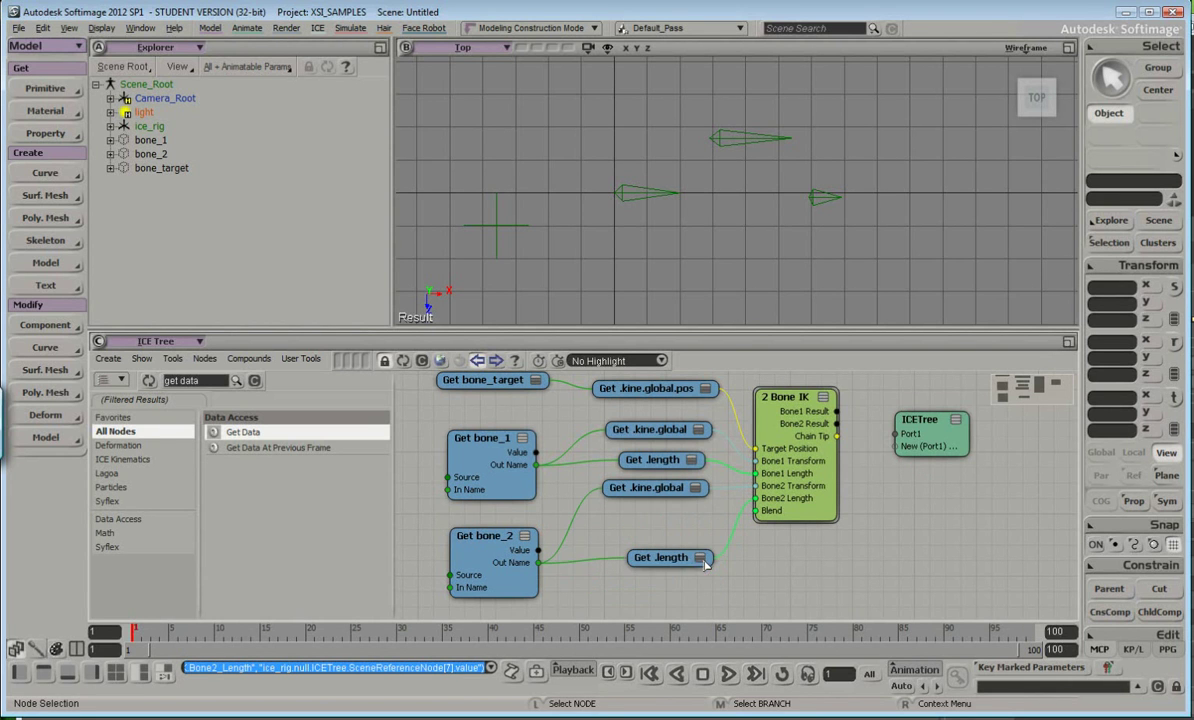
Arrange the collapsed kine.global and length nodes in an evenly spaced column before the 2 Bone IK node.
{"action": "left_click_drag", "start_coordinate": [660, 562], "coordinate": [659, 541]}
{"action": "left_click_drag", "start_coordinate": [647, 494], "coordinate": [666, 466]}
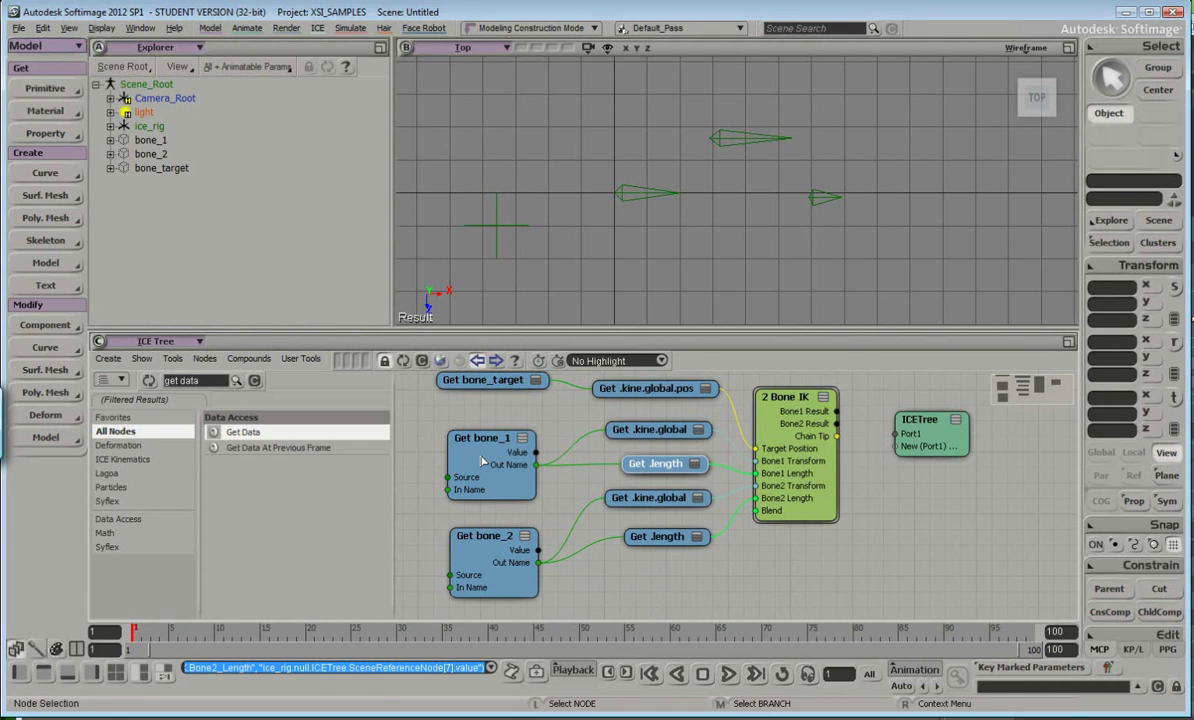
{"action": "left_click_drag", "start_coordinate": [902, 569], "coordinate": [646, 403]}
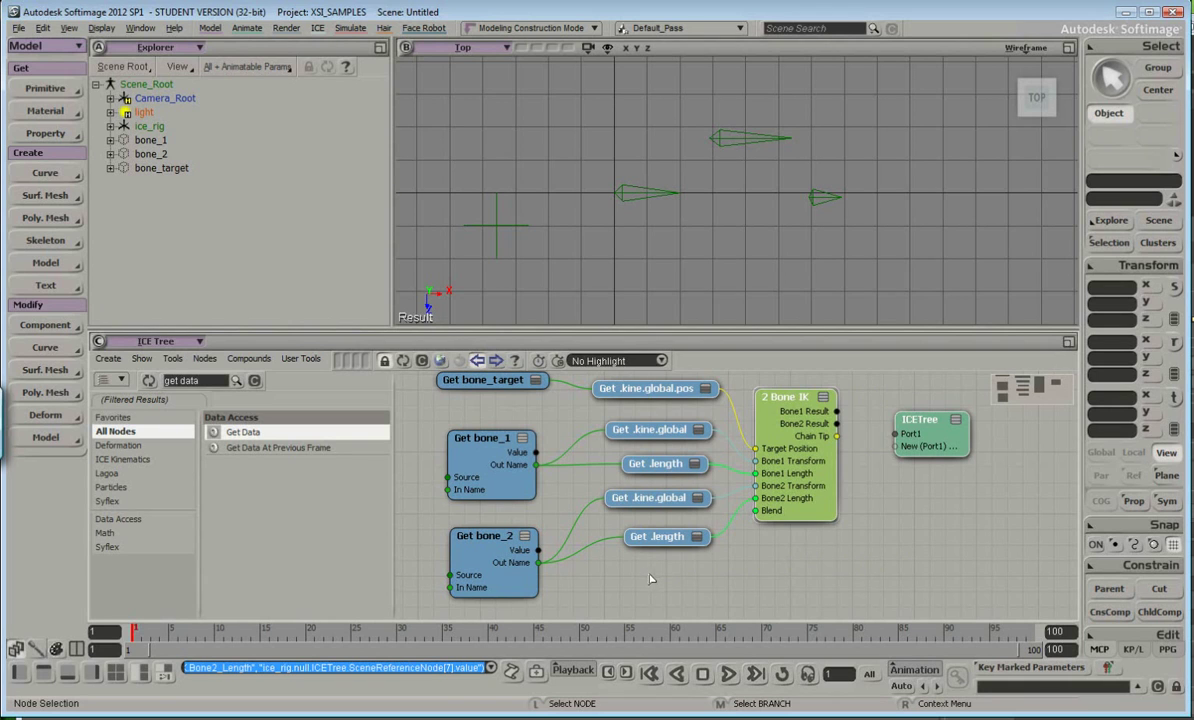
{"action": "left_click", "coordinate": [607, 597]}
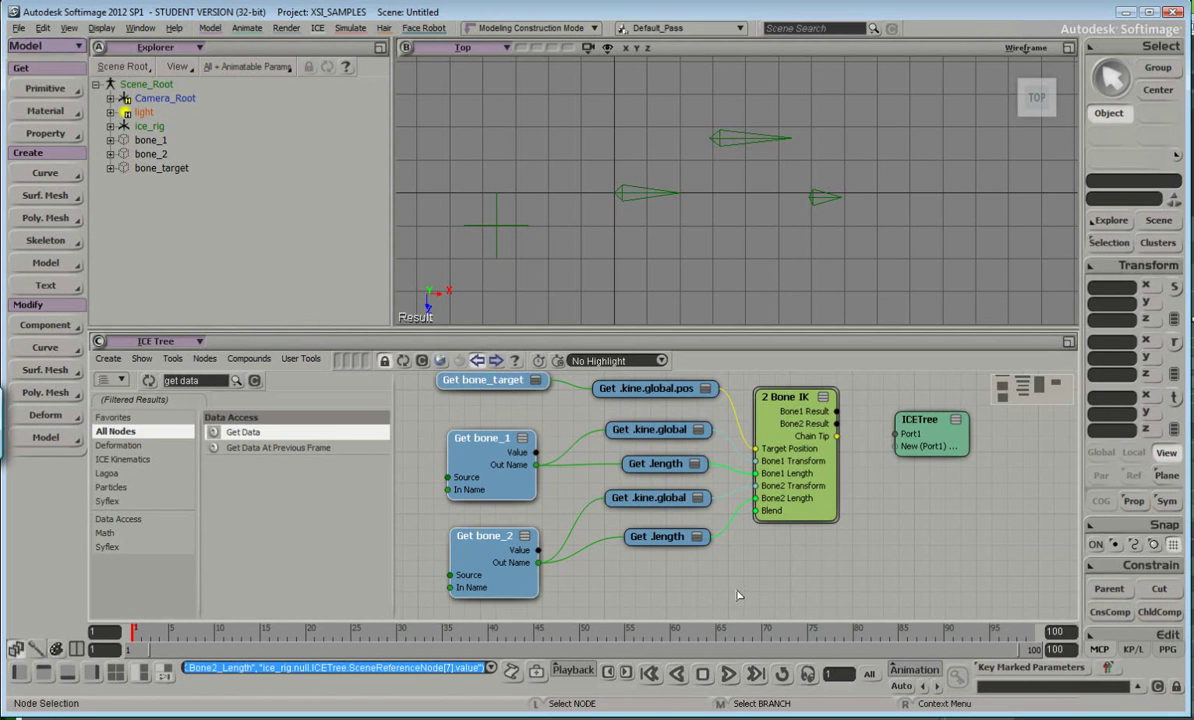
Enlarge the ICE Tree view and move the ICETree node farther away from the 2 Bone IK node.
{"action": "left_click_drag", "start_coordinate": [744, 328], "coordinate": [744, 302]}
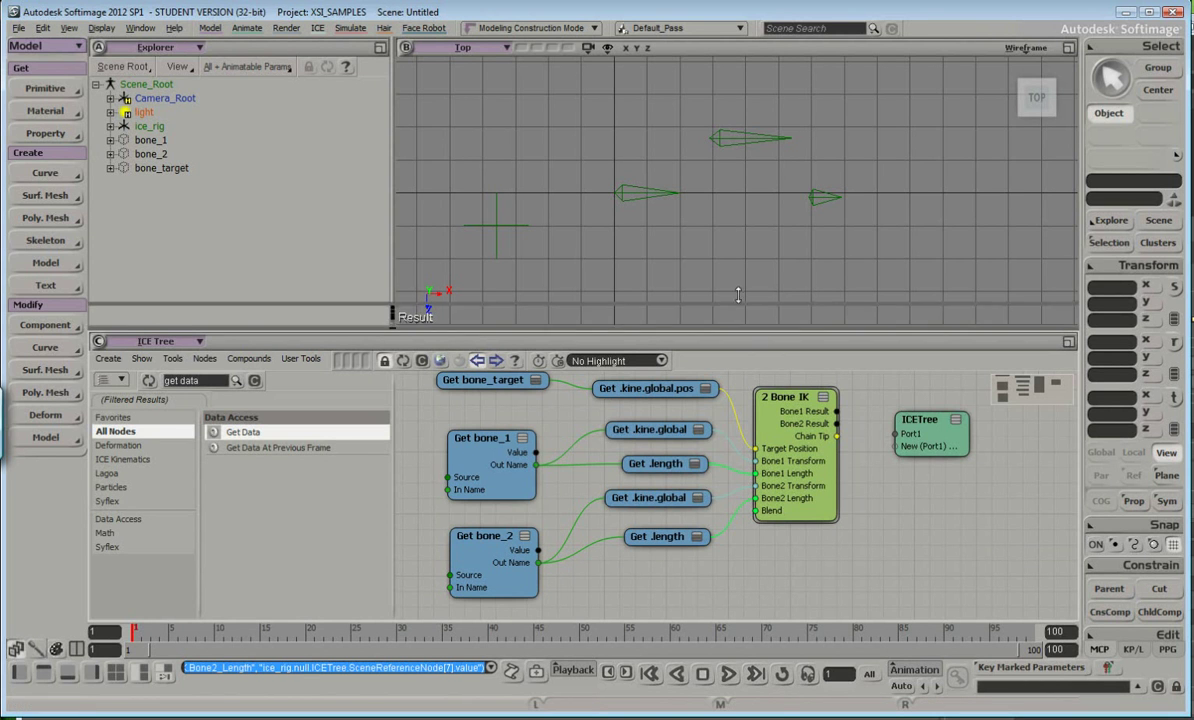
{"action": "middle_click_drag", "start_coordinate": [806, 436], "coordinate": [803, 463]}
{"action": "left_click", "coordinate": [868, 493]}
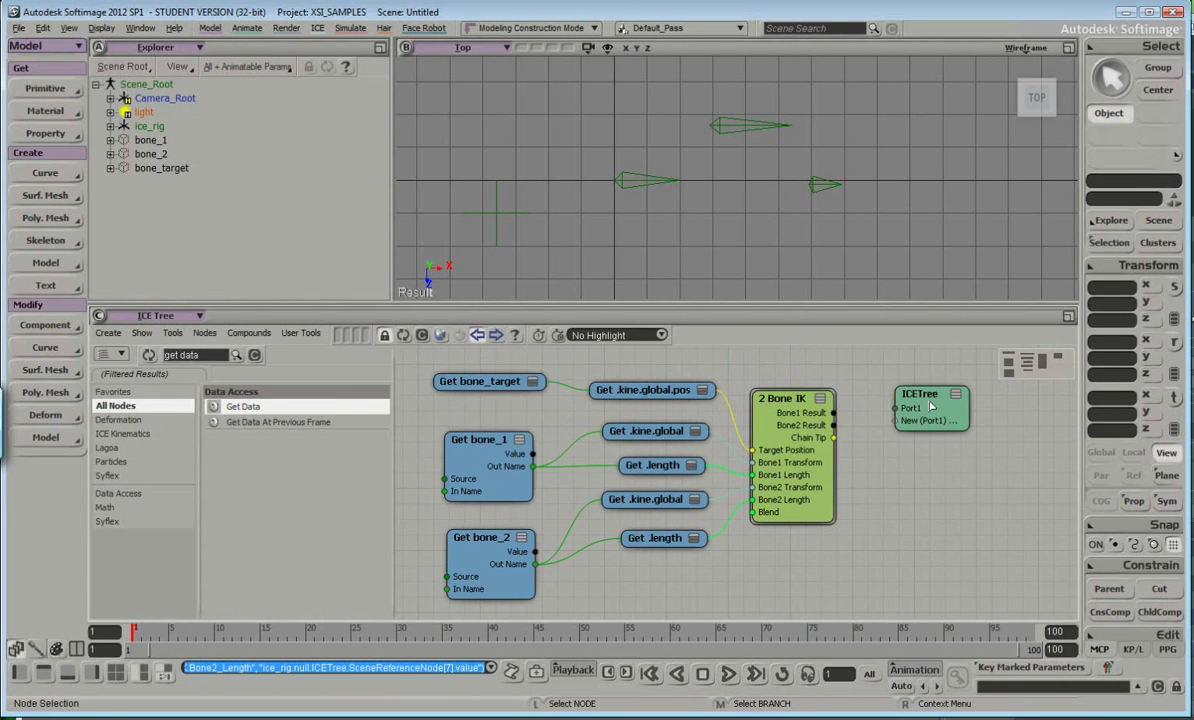
{"action": "left_click_drag", "start_coordinate": [915, 395], "coordinate": [997, 403]}
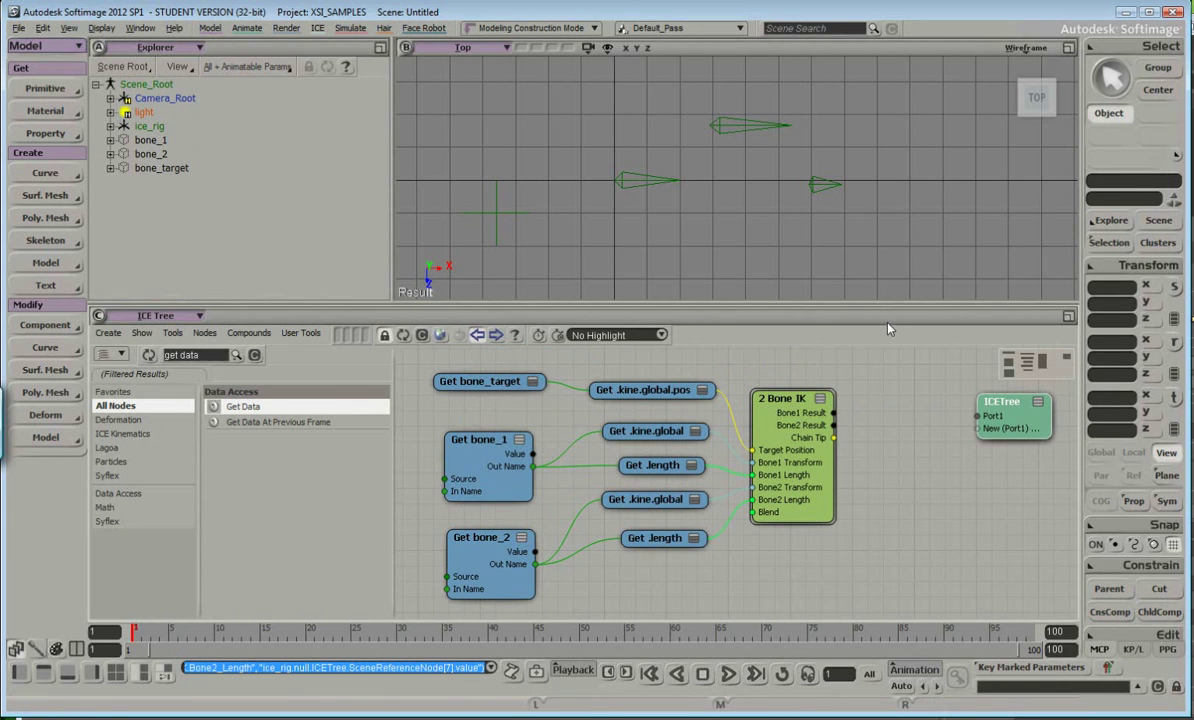
Move bone_target in the Top view to about X 8.8, Z 1.12, away from the other two bones.
{"action": "left_click", "coordinate": [152, 173]}
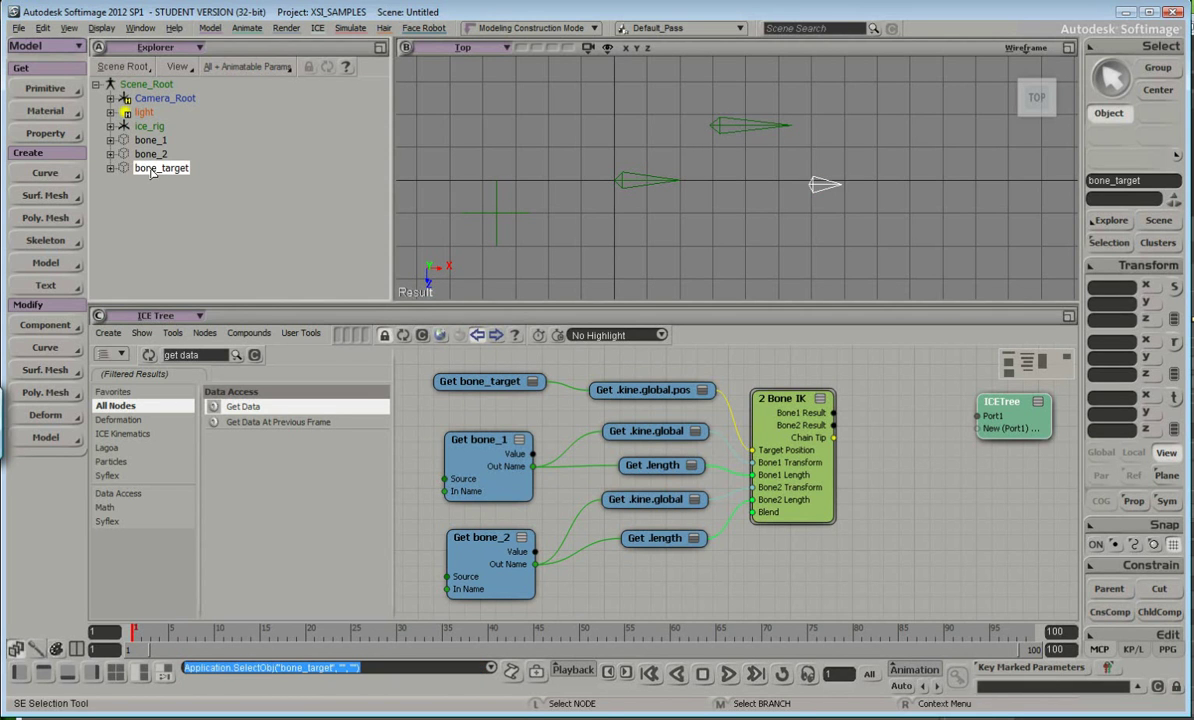
{"action": "key", "text": "v"}
{"action": "left_click_drag", "start_coordinate": [847, 214], "coordinate": [938, 244]}
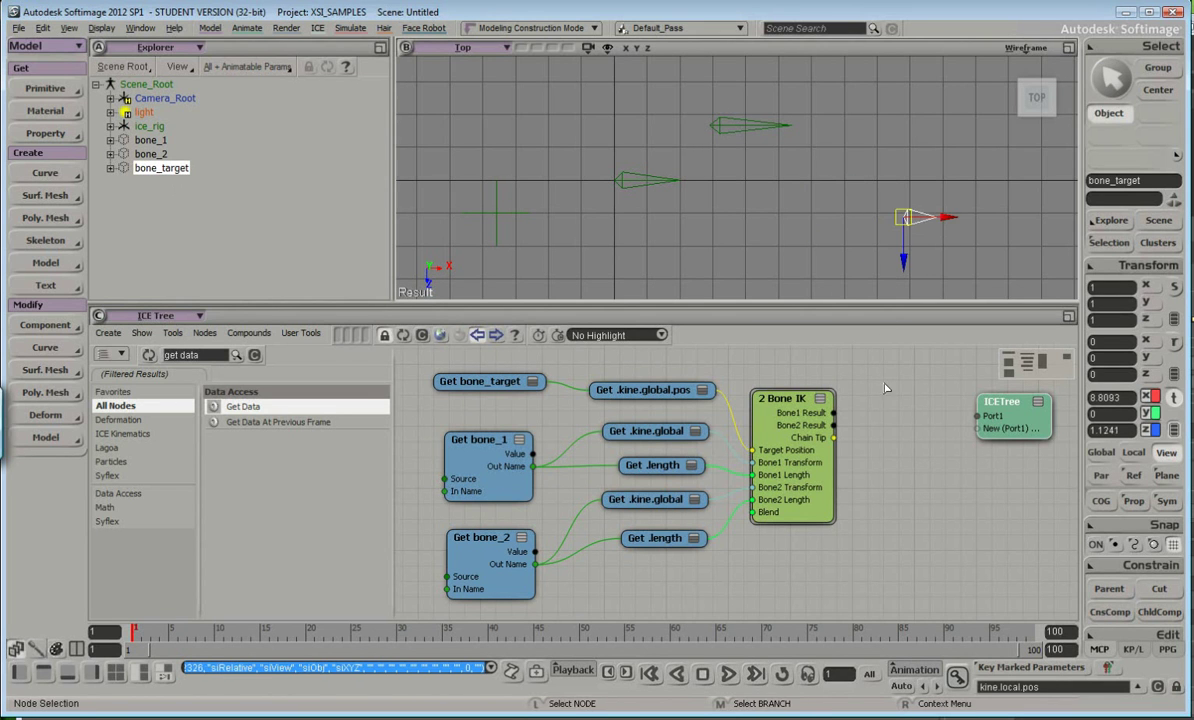
{"action": "key", "text": "space"}
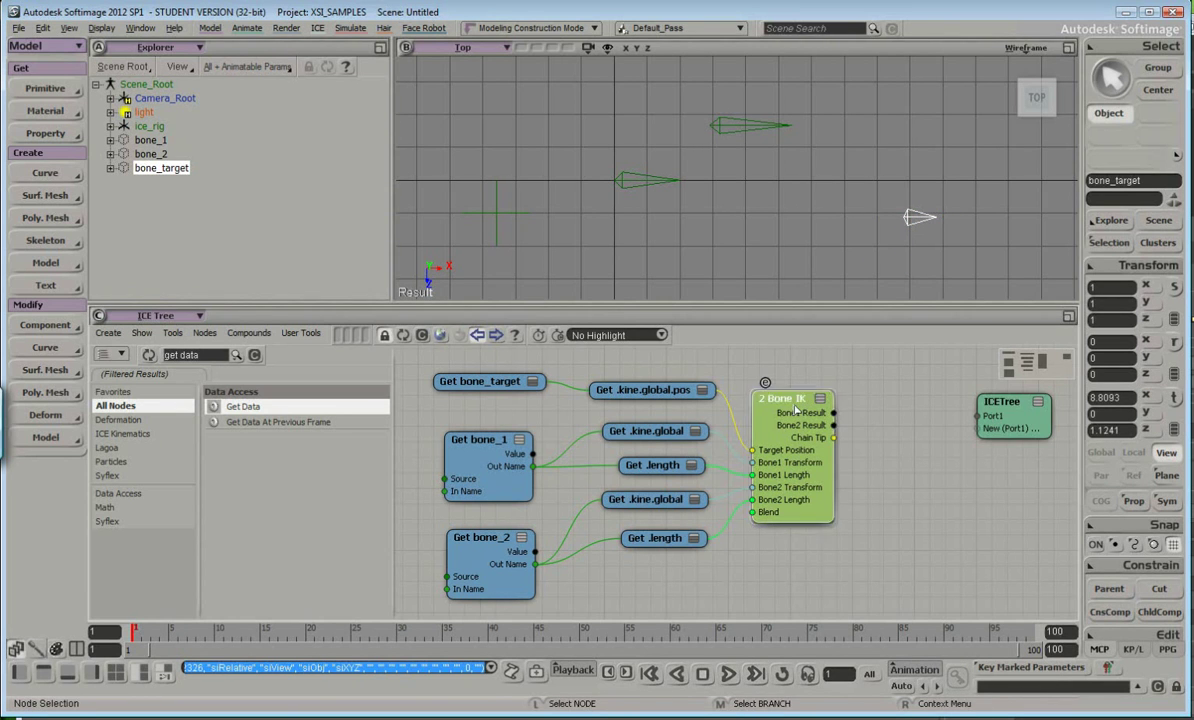
Add a Set Data node to the ICE tree, duplicate it twice, and stack the three nodes between 2 Bone IK and ICETree.
{"action": "left_click", "coordinate": [210, 358]}
{"action": "type", "text": "set data"}
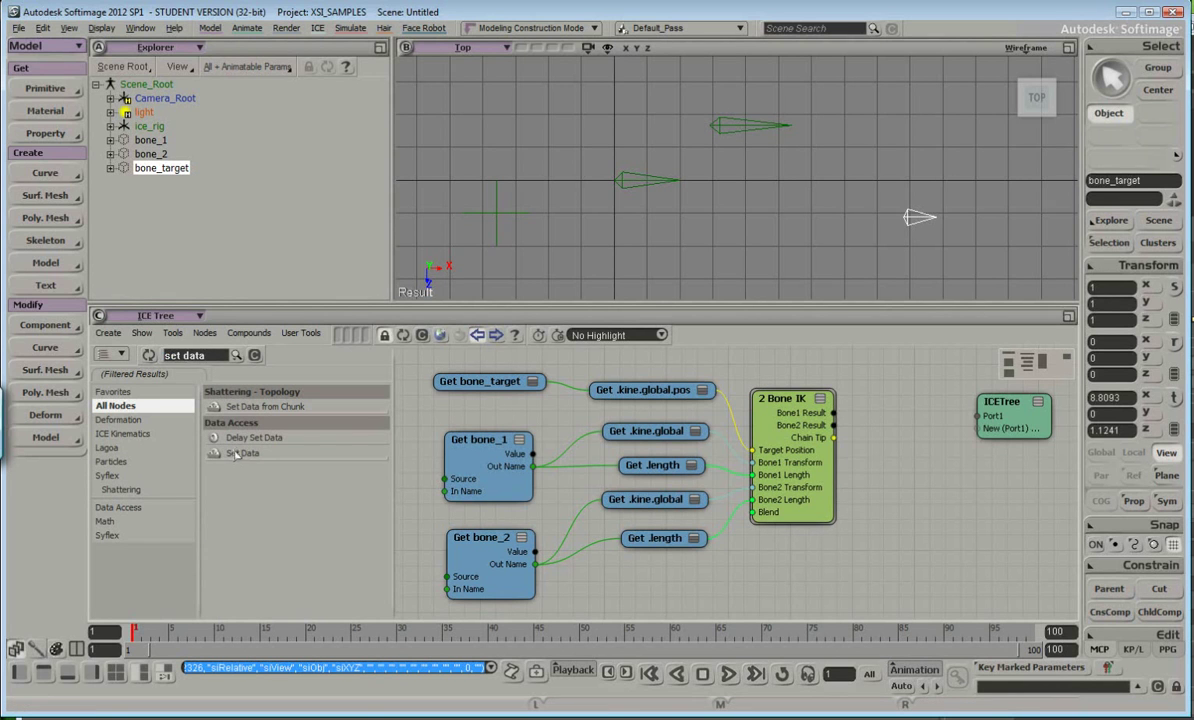
{"action": "left_click_drag", "start_coordinate": [237, 457], "coordinate": [924, 391]}
{"action": "key", "text": "ctrl+d"}
{"action": "key", "text": "ctrl+d"}
{"action": "left_click_drag", "start_coordinate": [959, 474], "coordinate": [939, 590]}
{"action": "left_click_drag", "start_coordinate": [936, 445], "coordinate": [919, 500]}
{"action": "left_click_drag", "start_coordinate": [922, 420], "coordinate": [923, 410]}
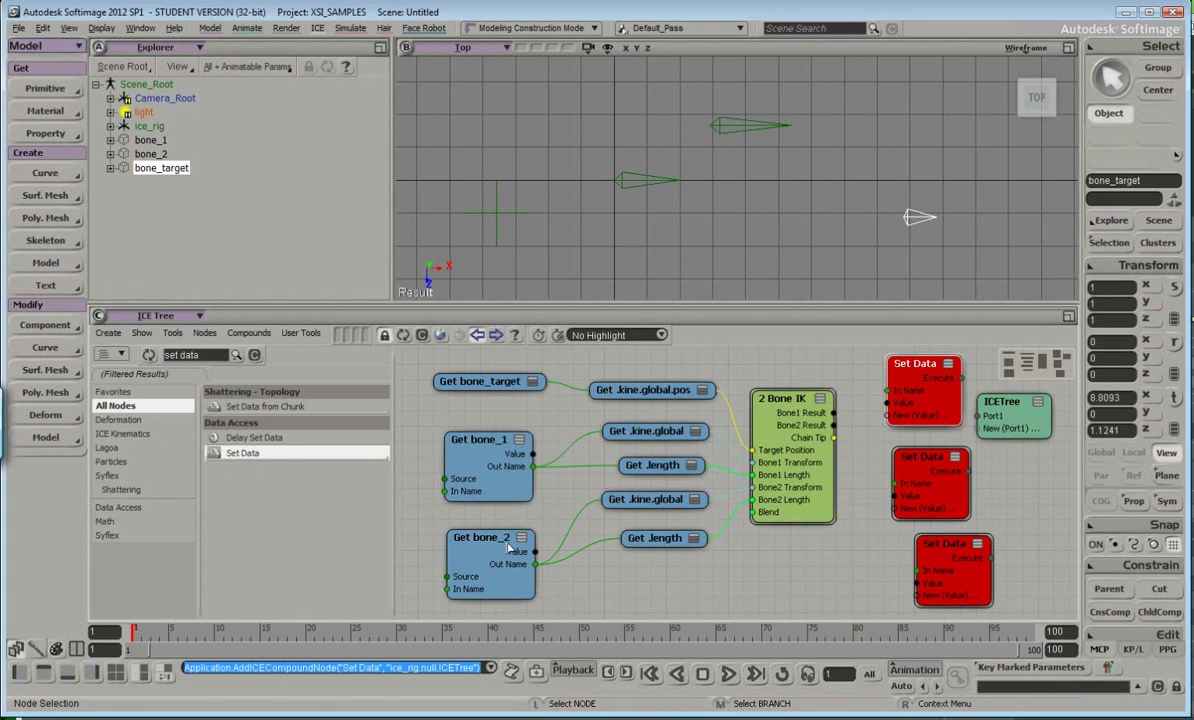
Connect Out Name of bone_1's and bone_2's kine.global getters to In Name of the first and second Set Data nodes, and collapse both getters.
{"action": "left_click", "coordinate": [695, 432]}
{"action": "left_click_drag", "start_coordinate": [697, 440], "coordinate": [888, 390]}
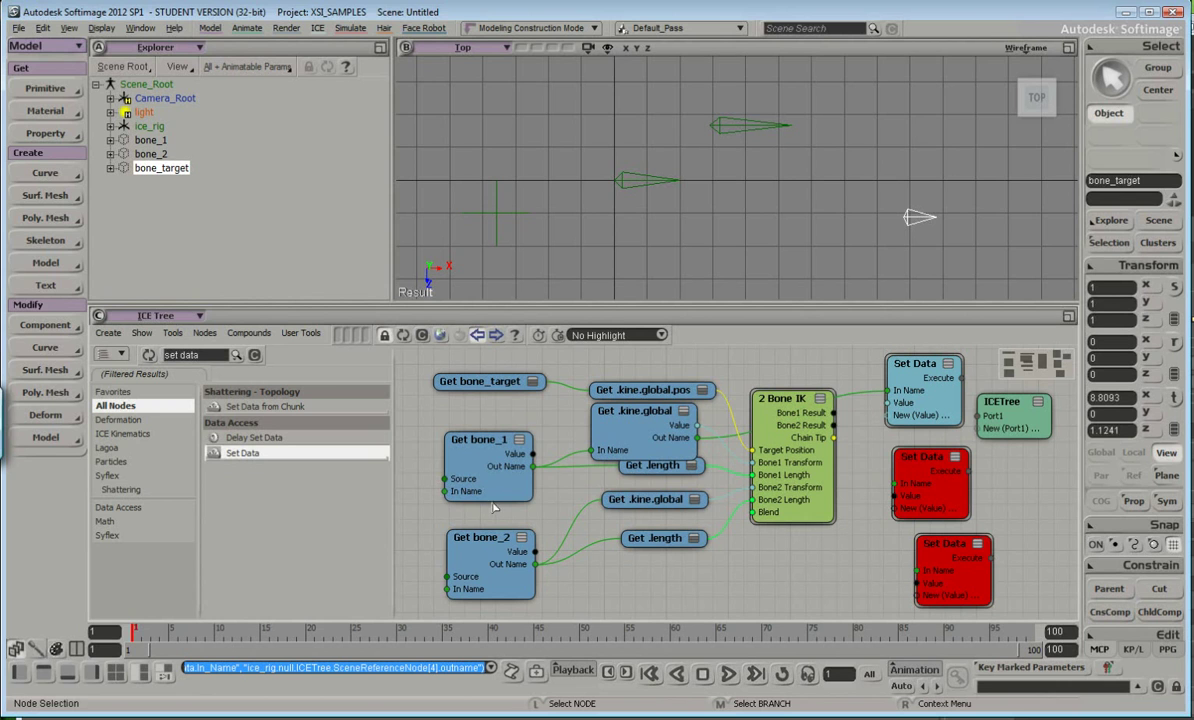
{"action": "left_click", "coordinate": [684, 412]}
{"action": "left_click_drag", "start_coordinate": [671, 417], "coordinate": [687, 426]}
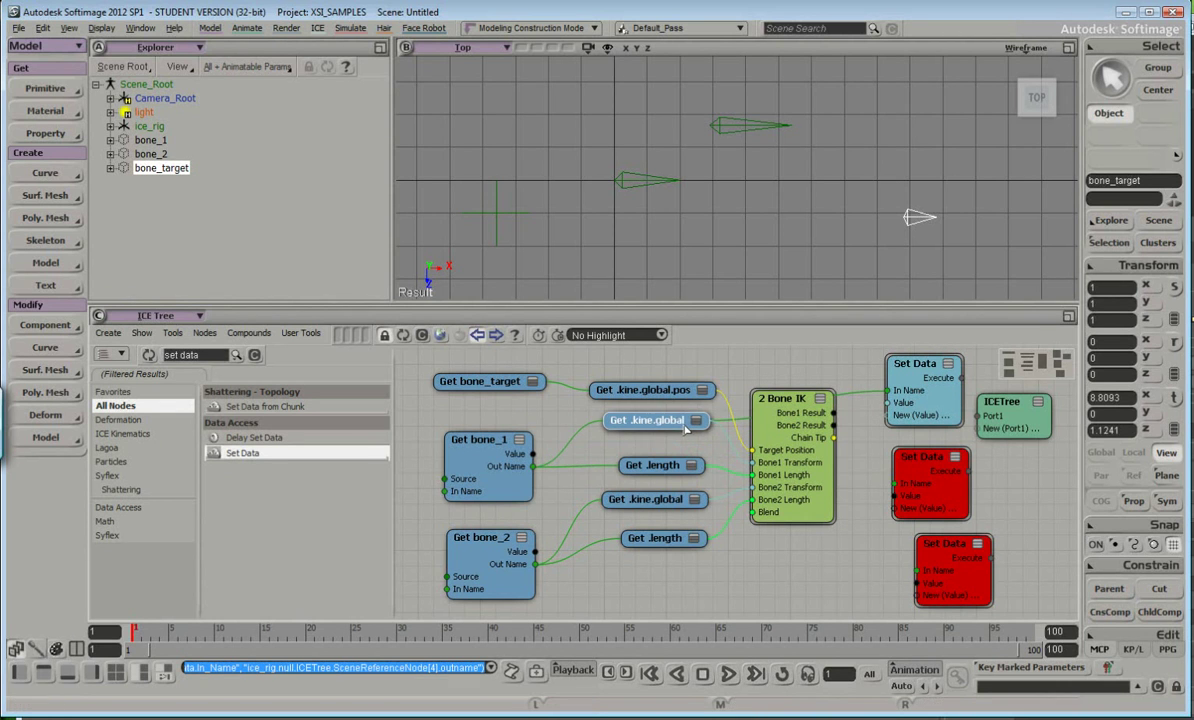
{"action": "left_click", "coordinate": [694, 499]}
{"action": "left_click_drag", "start_coordinate": [688, 513], "coordinate": [912, 487]}
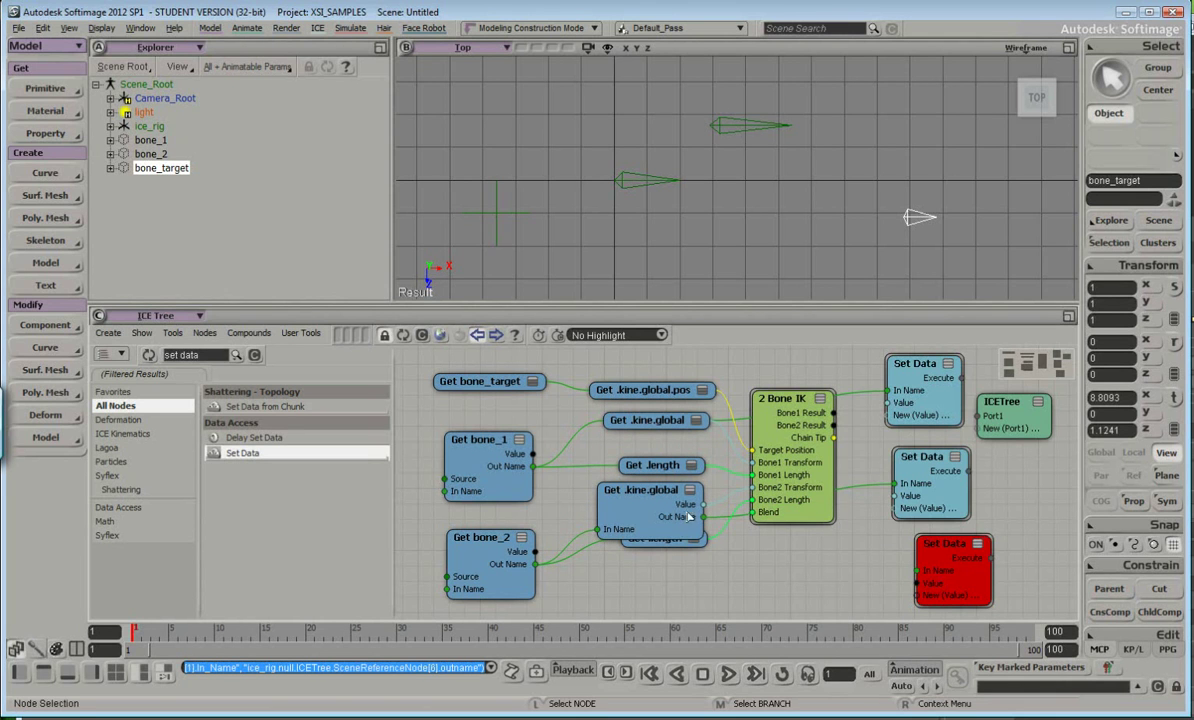
{"action": "left_click", "coordinate": [690, 497]}
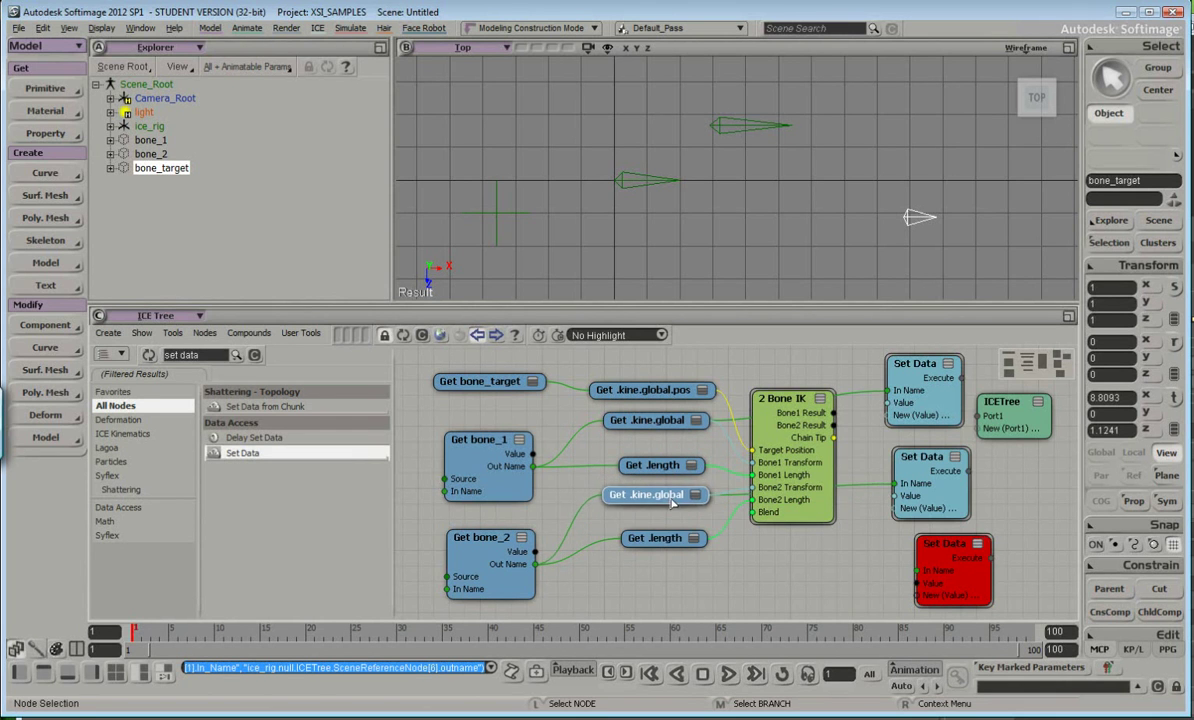
Connect Bone1 Result and Bone2 Result to the Value inputs of the first and second Set Data nodes, and align the Set Data column.
{"action": "left_click_drag", "start_coordinate": [833, 412], "coordinate": [905, 497]}
{"action": "left_click_drag", "start_coordinate": [951, 570], "coordinate": [924, 561]}
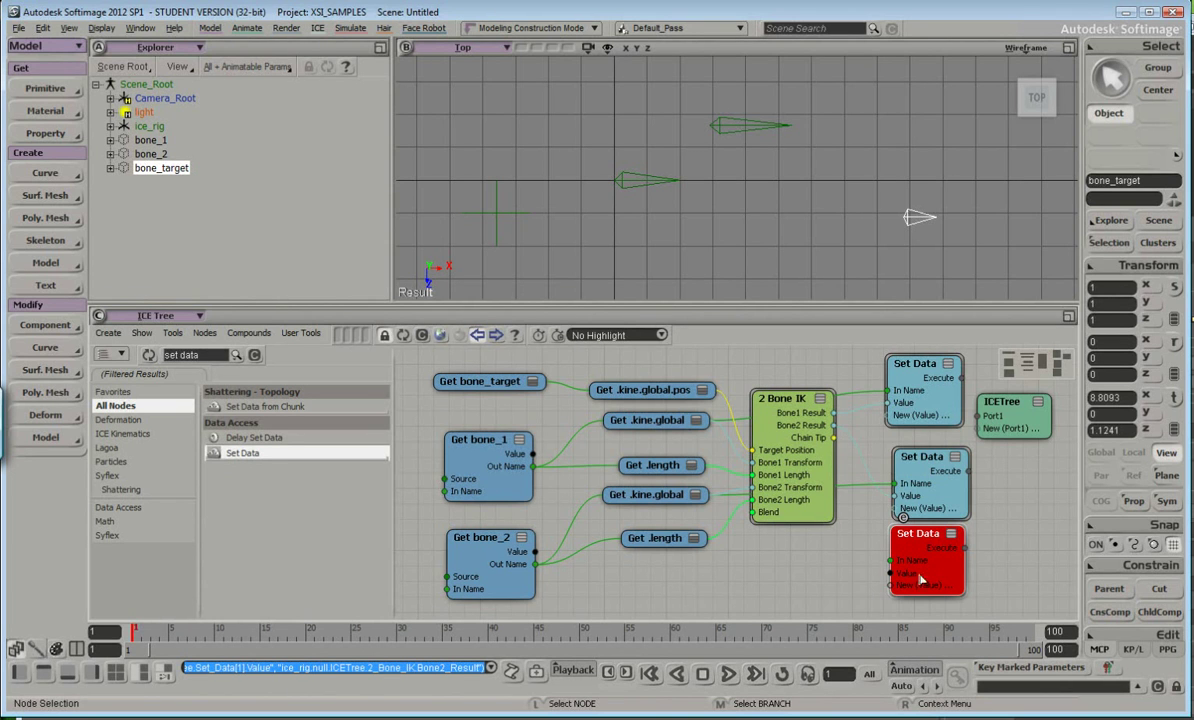
{"action": "left_click_drag", "start_coordinate": [957, 488], "coordinate": [948, 481]}
{"action": "middle_click_drag", "start_coordinate": [1005, 485], "coordinate": [893, 485]}
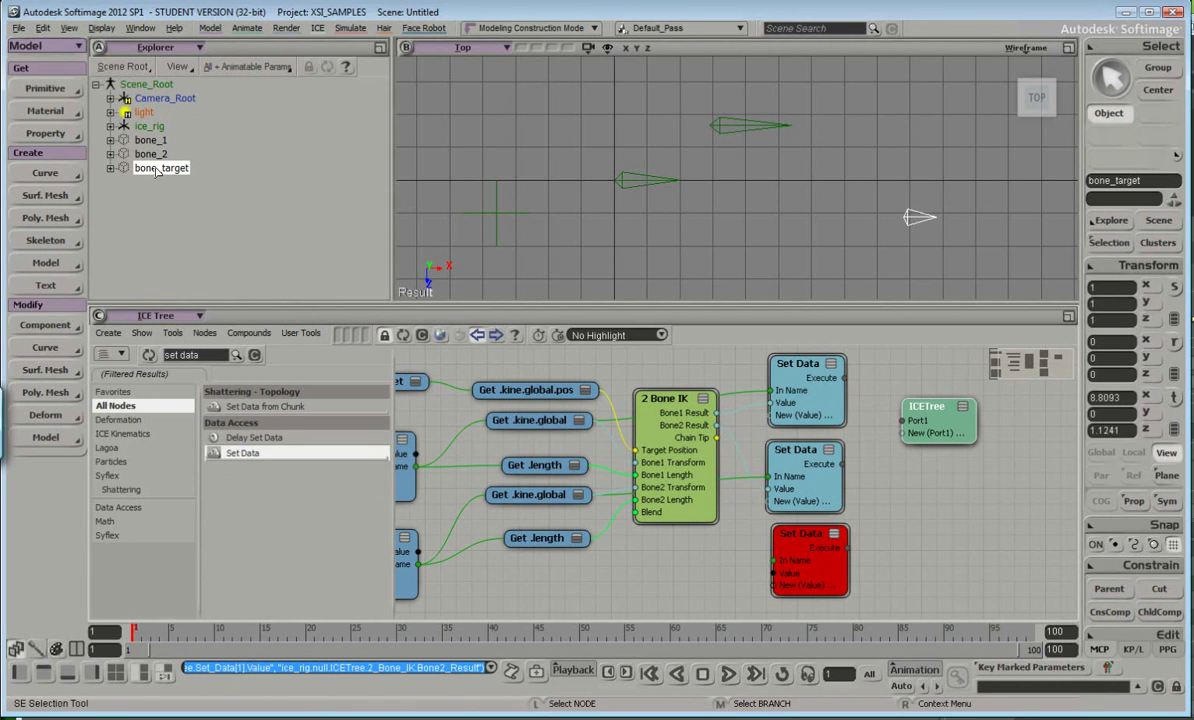
Connect the Execute outputs of the bone_1 and bone_2 Set Data nodes to Port1 and a new port on ICETree.
{"action": "left_click", "coordinate": [628, 182]}
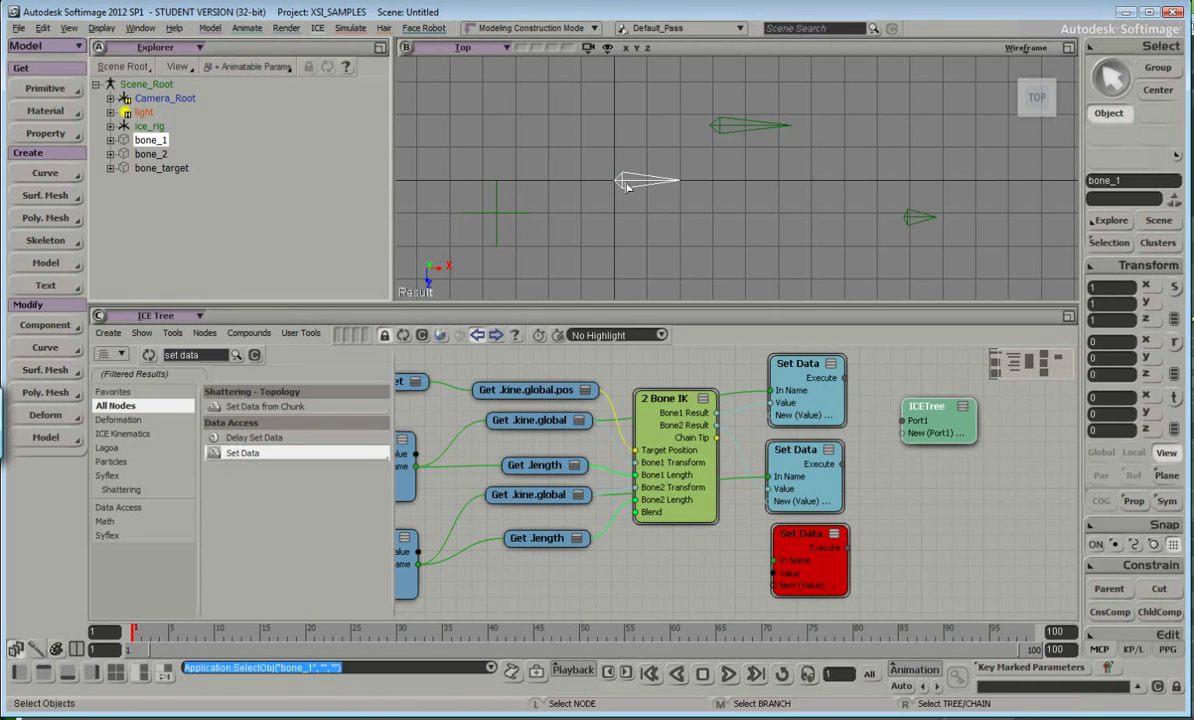
{"action": "left_click", "coordinate": [922, 217]}
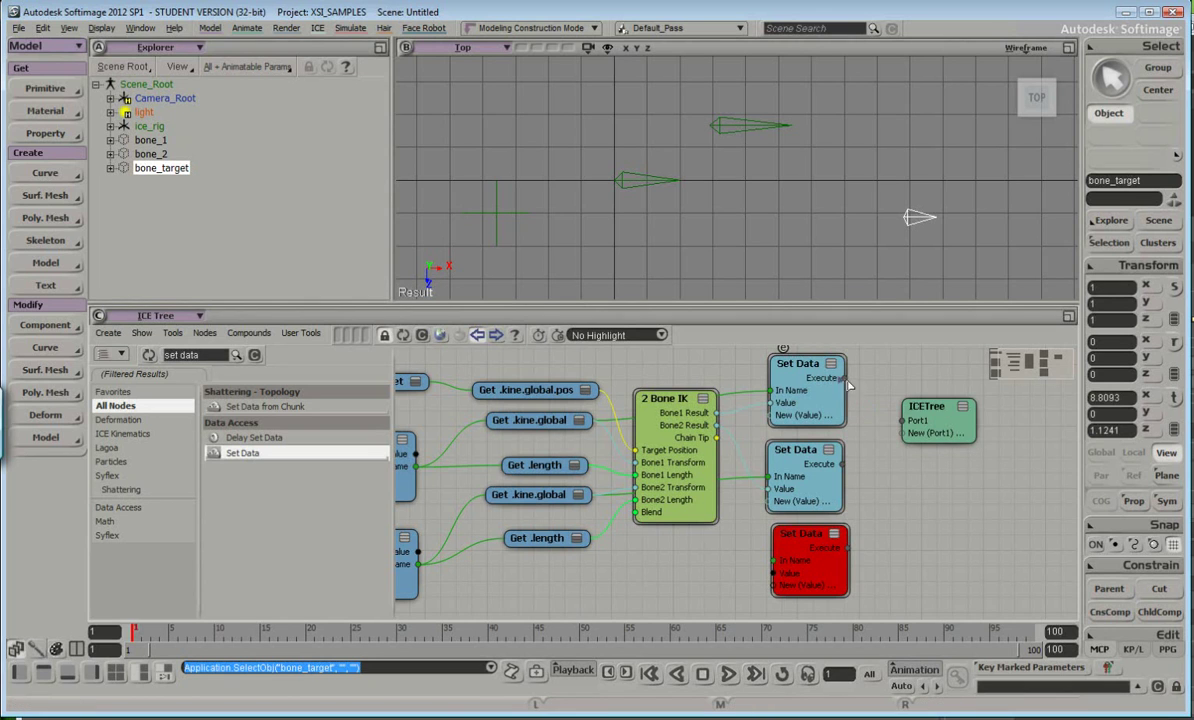
{"action": "left_click_drag", "start_coordinate": [845, 378], "coordinate": [906, 422]}
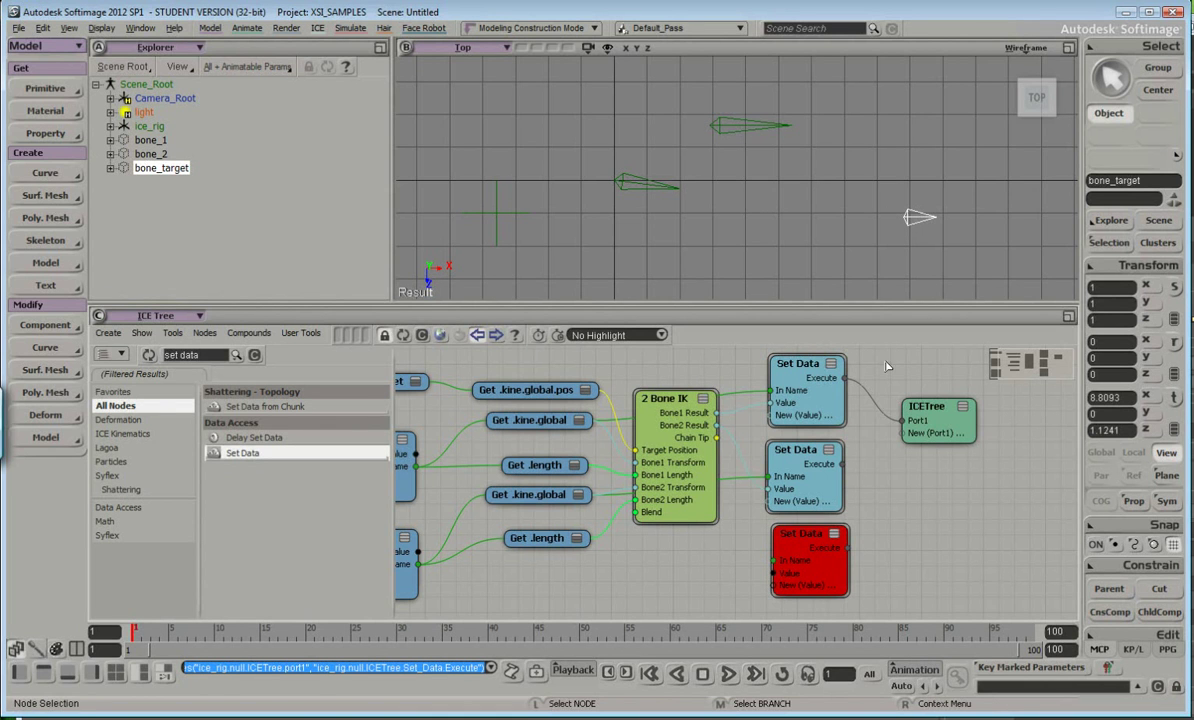
{"action": "left_click", "coordinate": [150, 154]}
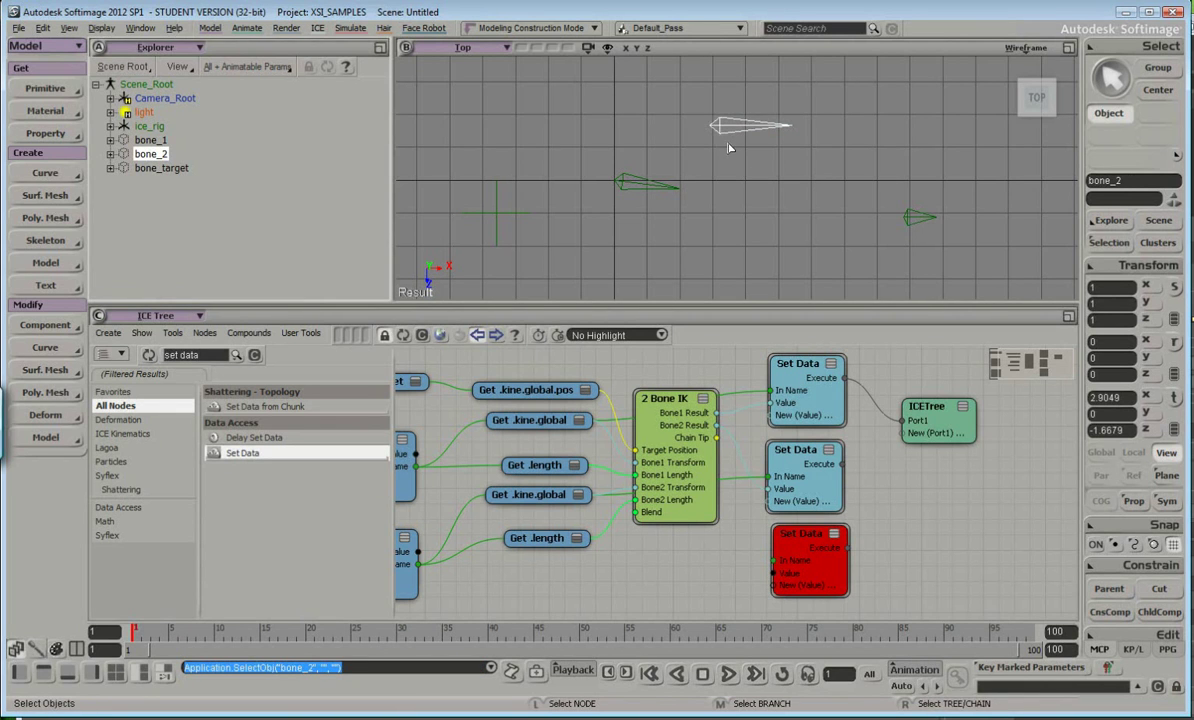
{"action": "left_click_drag", "start_coordinate": [843, 465], "coordinate": [913, 451]}
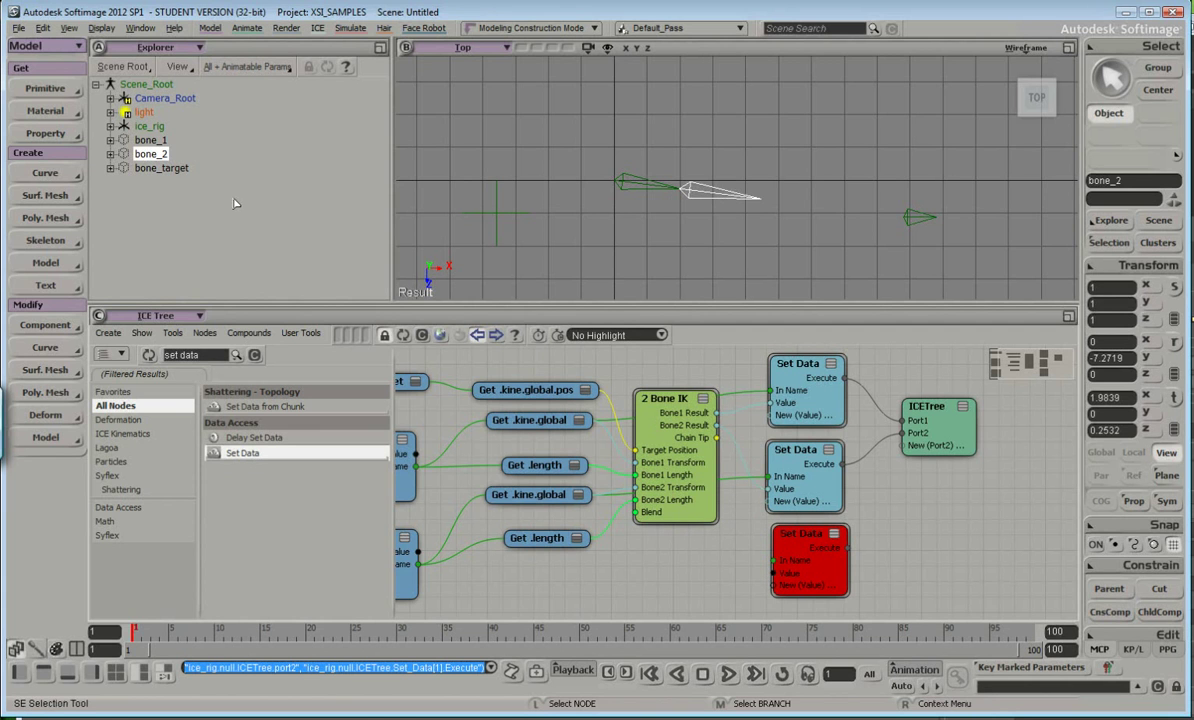
Test the IK chain by moving bone_target in the Top view to about X 2.55, Z 3.14.
{"action": "left_click", "coordinate": [162, 168]}
{"action": "key", "text": "v"}
{"action": "left_click_drag", "start_coordinate": [946, 259], "coordinate": [724, 259]}
{"action": "key", "text": "s"}
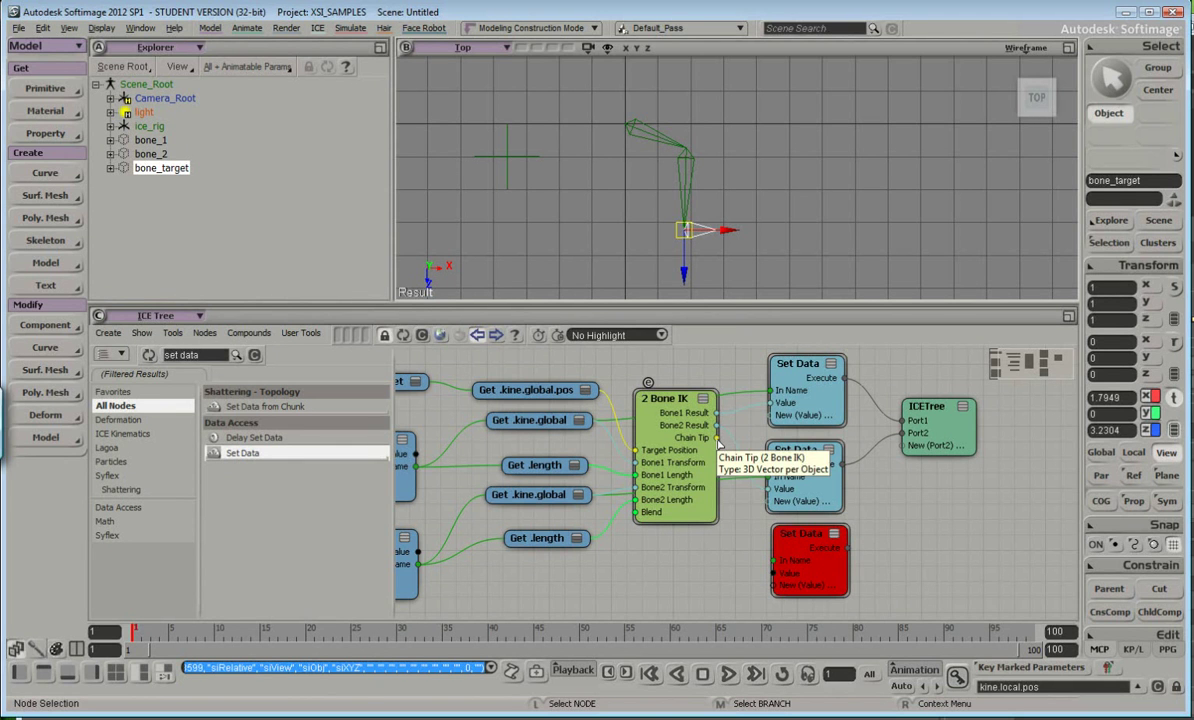
{"action": "key", "text": "v"}
{"action": "left_click_drag", "start_coordinate": [762, 261], "coordinate": [790, 258]}
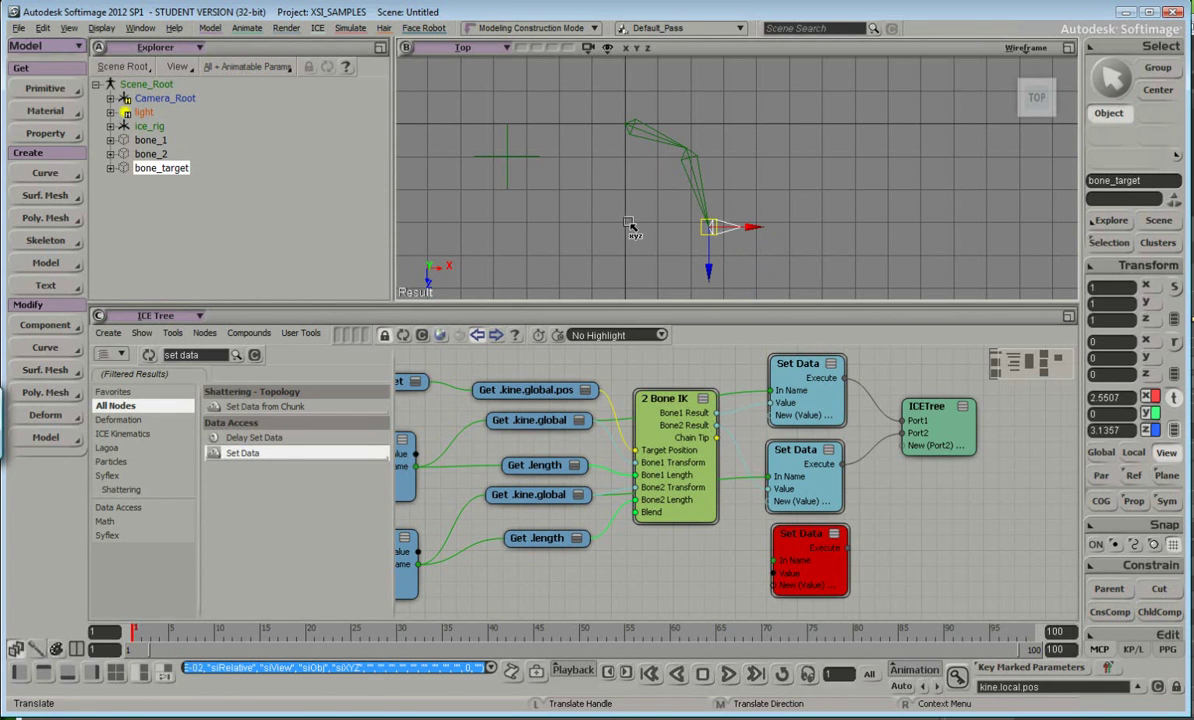
Duplicate bone_1's kine.global getter and place the copy below the column of getter nodes.
{"action": "key", "text": "s"}
{"action": "left_click_drag", "start_coordinate": [699, 565], "coordinate": [804, 564]}
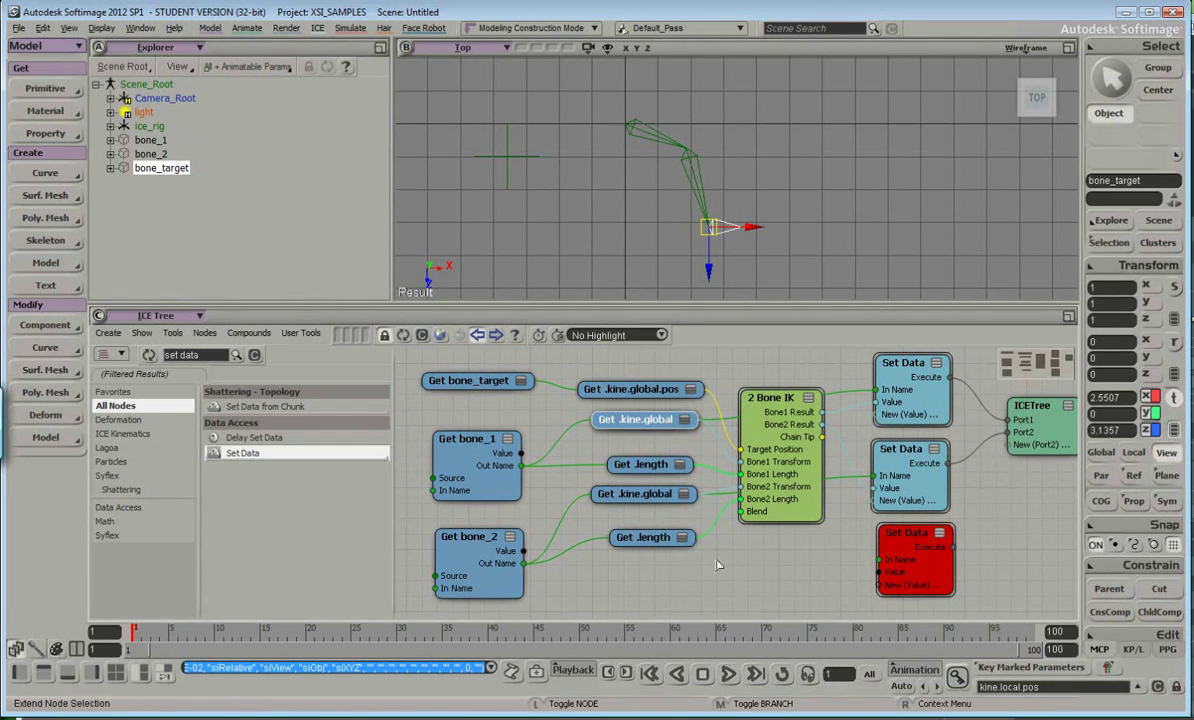
{"action": "key", "text": "ctrl+d"}
{"action": "left_click_drag", "start_coordinate": [676, 450], "coordinate": [659, 592]}
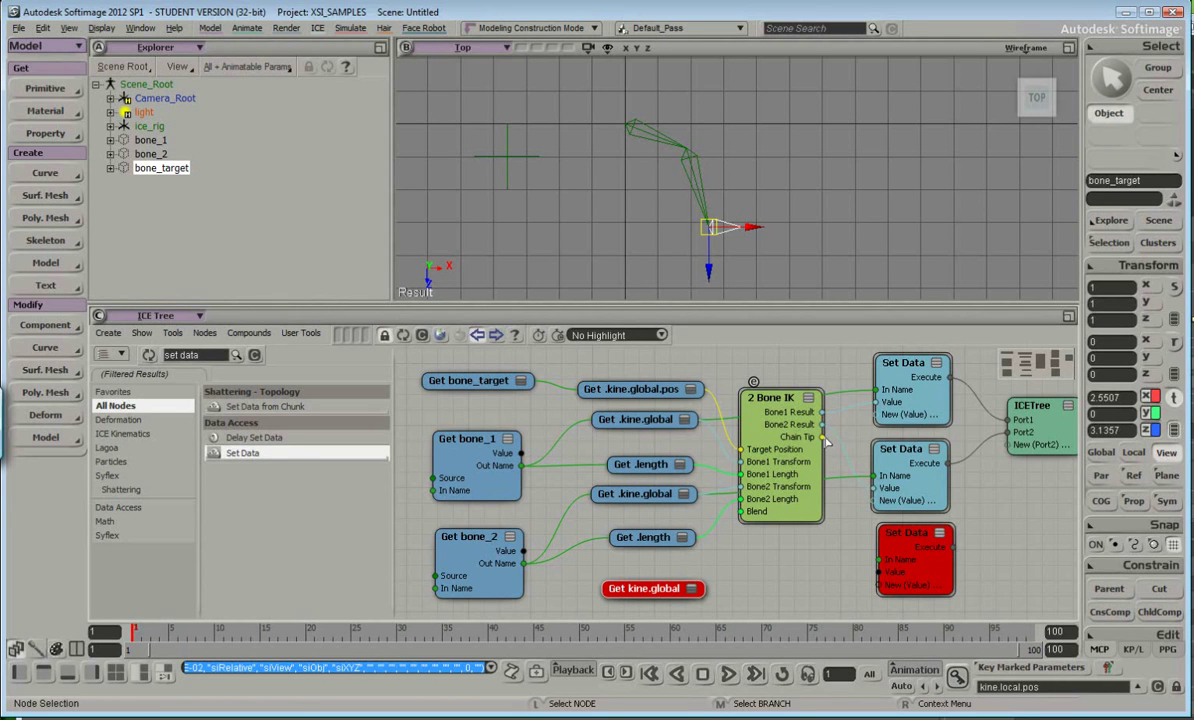
{"action": "mouse_move", "coordinate": [824, 437]}
{"action": "left_mouse_down"}
{"action": "mouse_move", "coordinate": [879, 571]}
{"action": "mouse_move", "coordinate": [843, 455]}
{"action": "mouse_move", "coordinate": [823, 441]}
{"action": "left_mouse_up"}
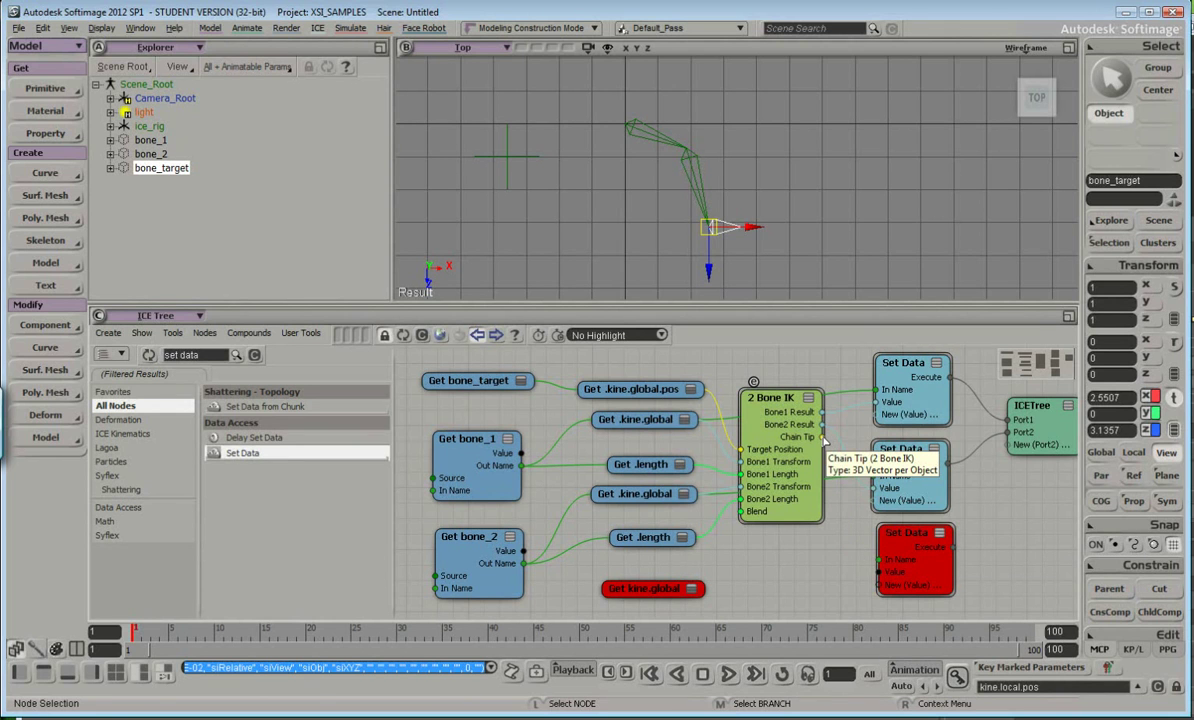
Search the nodes for srt, add Matrix to SRT and SRT to Matrix, and place them side by side below 2 Bone IK.
{"action": "triple_click", "coordinate": [209, 357]}
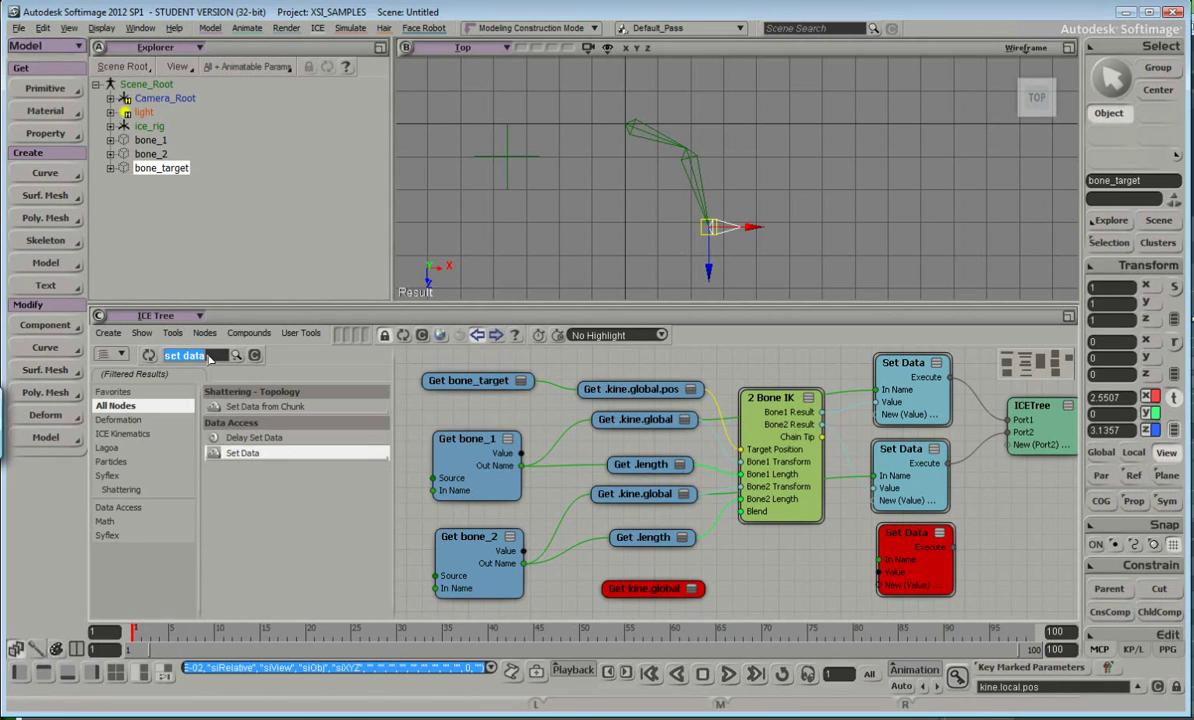
{"action": "type", "text": "srt"}
{"action": "left_click_drag", "start_coordinate": [258, 420], "coordinate": [760, 560]}
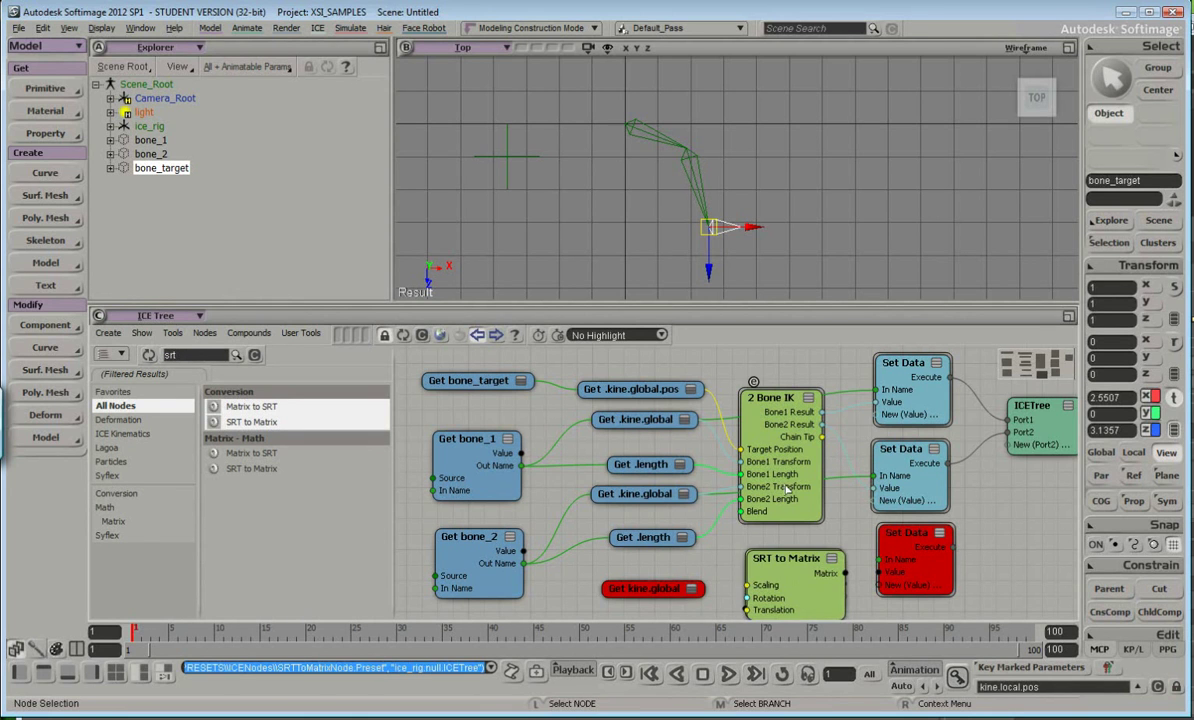
{"action": "middle_click_drag", "start_coordinate": [785, 485], "coordinate": [623, 474]}
{"action": "left_click", "coordinate": [676, 565]}
{"action": "key", "text": "s"}
{"action": "left_click_drag", "start_coordinate": [703, 550], "coordinate": [575, 559]}
{"action": "left_click_drag", "start_coordinate": [866, 538], "coordinate": [704, 546]}
{"action": "left_click_drag", "start_coordinate": [882, 539], "coordinate": [831, 530]}
Connect Get bone_target's Out Name to the new kine.global getter, feed its Value into Matrix to SRT, and tidy the two nodes.
{"action": "key", "text": "s"}
{"action": "left_click_drag", "start_coordinate": [612, 516], "coordinate": [814, 568]}
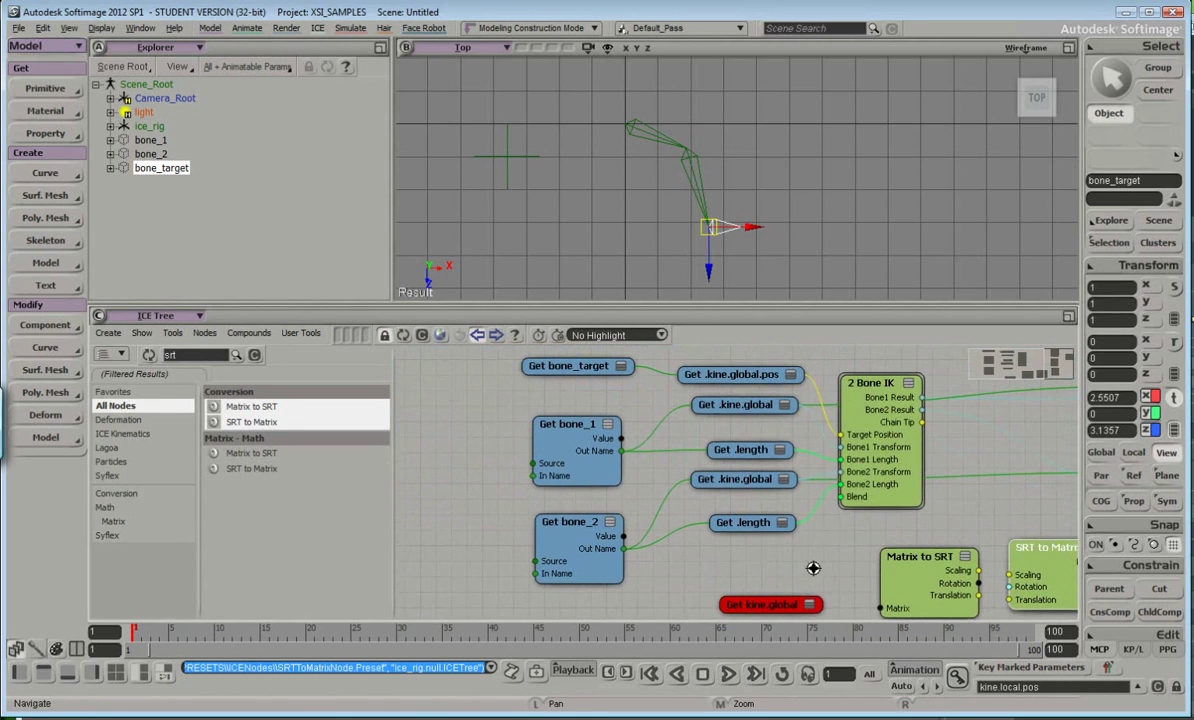
{"action": "left_click", "coordinate": [621, 367]}
{"action": "left_click_drag", "start_coordinate": [636, 397], "coordinate": [720, 588]}
{"action": "left_click", "coordinate": [750, 608]}
{"action": "left_click_drag", "start_coordinate": [810, 584], "coordinate": [677, 539]}
{"action": "left_click", "coordinate": [608, 535]}
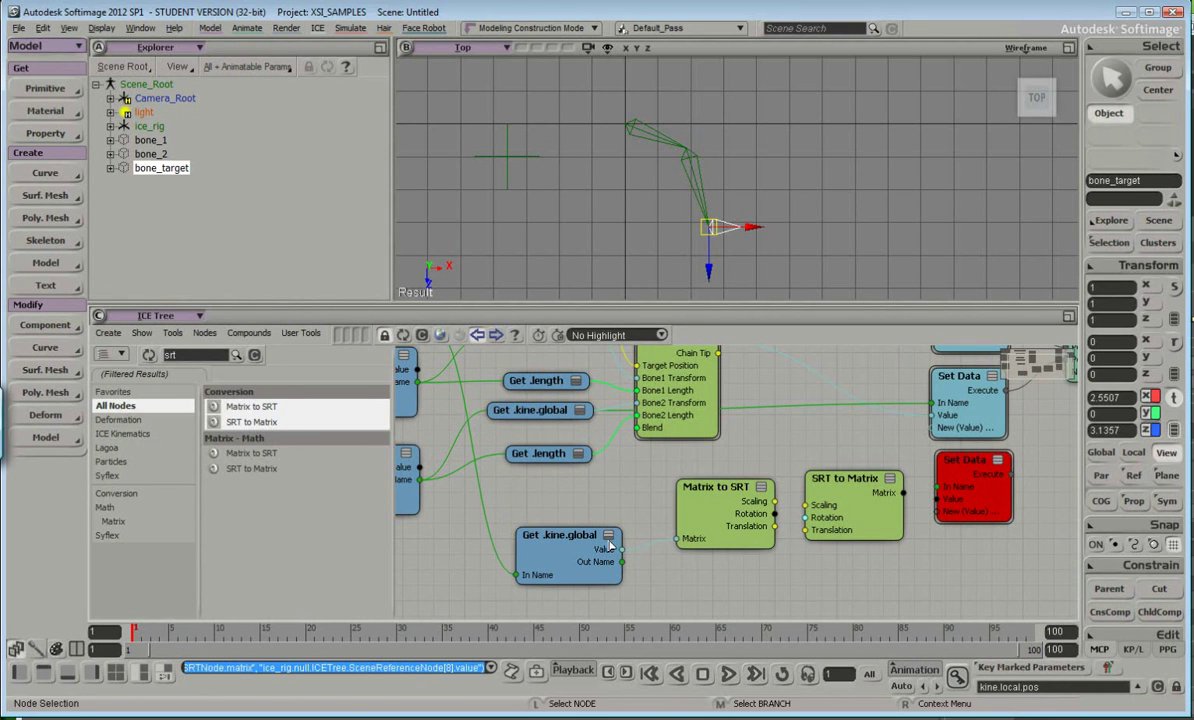
{"action": "left_click", "coordinate": [609, 534]}
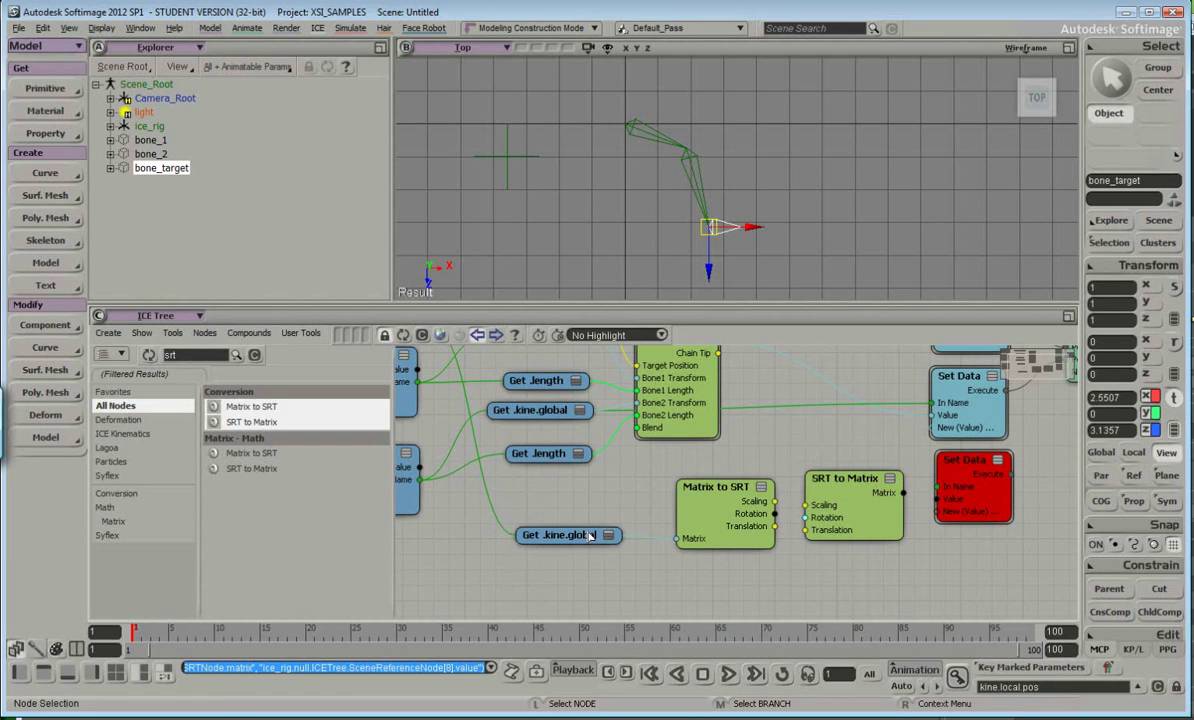
{"action": "left_click_drag", "start_coordinate": [588, 532], "coordinate": [580, 513]}
{"action": "left_click_drag", "start_coordinate": [730, 516], "coordinate": [703, 514]}
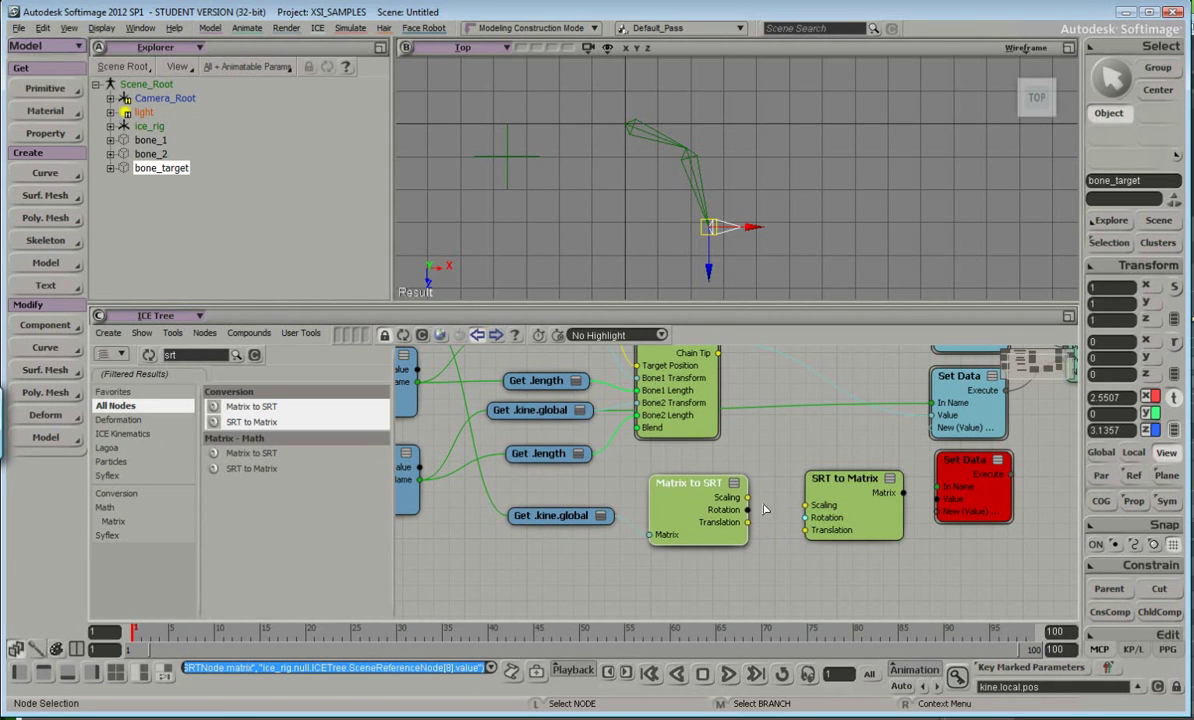
Connect the Scaling and Rotation outputs of Matrix to SRT to the matching inputs of SRT to Matrix.
{"action": "mouse_move", "coordinate": [805, 505]}
{"action": "left_mouse_down"}
{"action": "mouse_move", "coordinate": [748, 498]}
{"action": "mouse_move", "coordinate": [808, 518]}
{"action": "left_mouse_up"}
{"action": "key", "text": "s"}
{"action": "left_click_drag", "start_coordinate": [774, 465], "coordinate": [774, 489]}
Move bone_target beyond the chain's reach to about X 8.2, Z 3.16, and connect Chain Tip to SRT to Matrix's Translation.
{"action": "key", "text": "v"}
{"action": "left_click_drag", "start_coordinate": [768, 247], "coordinate": [933, 246]}
{"action": "left_click_drag", "start_coordinate": [852, 373], "coordinate": [795, 390]}
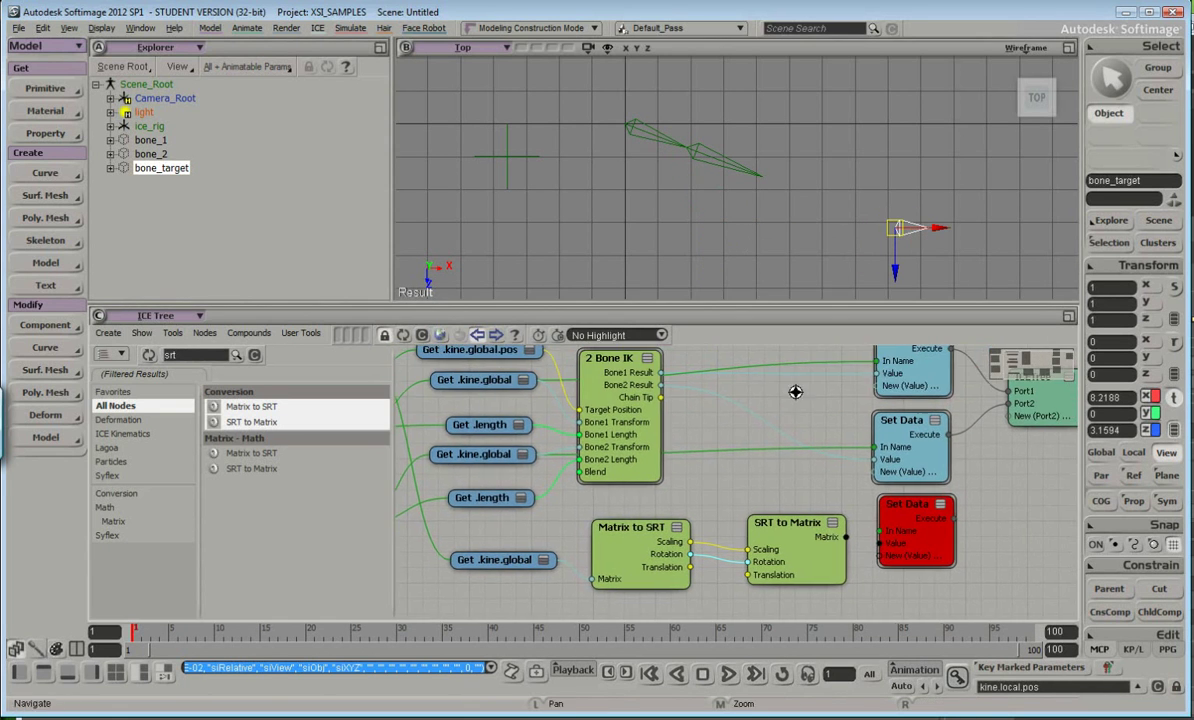
{"action": "left_click_drag", "start_coordinate": [660, 398], "coordinate": [748, 574]}
{"action": "left_click_drag", "start_coordinate": [854, 577], "coordinate": [746, 590]}
{"action": "left_click_drag", "start_coordinate": [672, 526], "coordinate": [794, 496]}
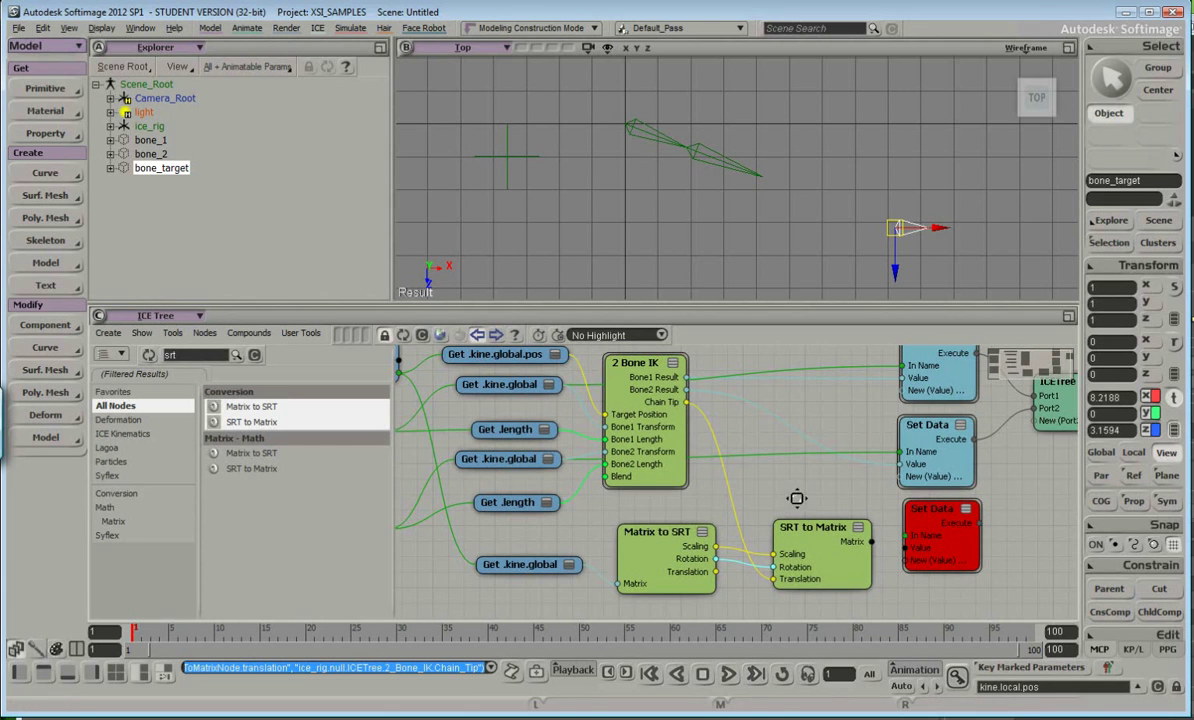
Connect Out Name of bone_target's kine.global getter to the third Set Data's In Name and collapse the getter.
{"action": "left_click", "coordinate": [569, 566]}
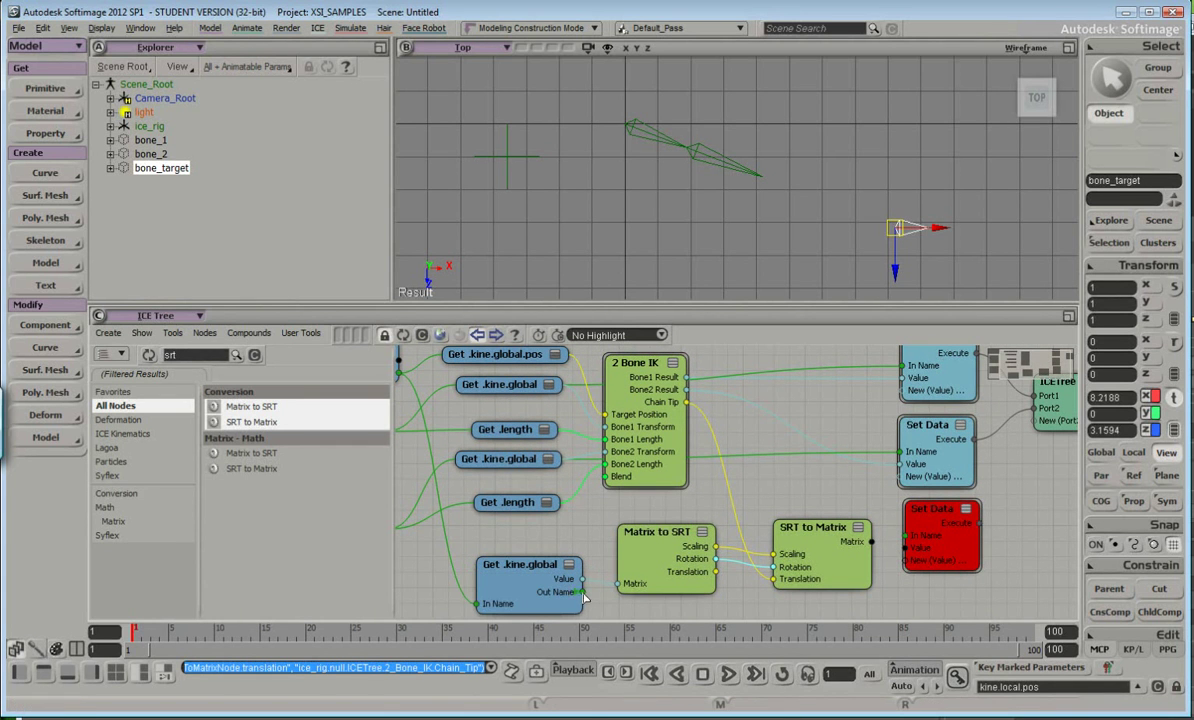
{"action": "left_click_drag", "start_coordinate": [582, 592], "coordinate": [947, 544]}
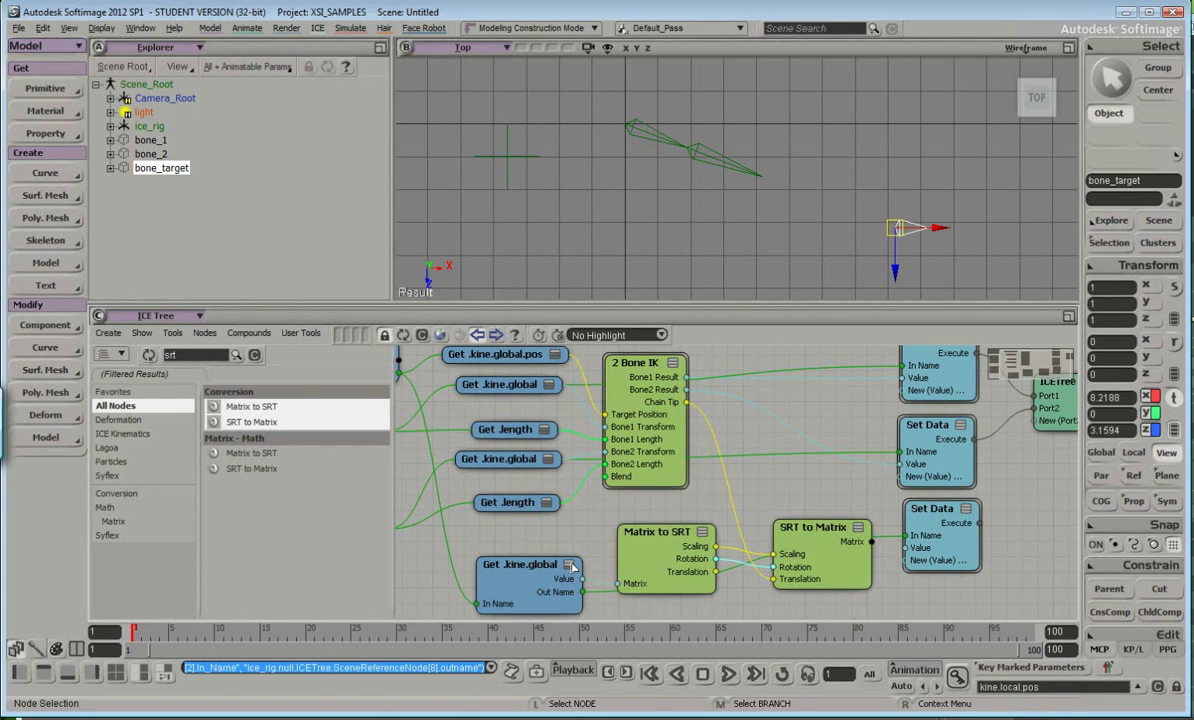
{"action": "left_click", "coordinate": [571, 566]}
Connect the Matrix output of SRT to Matrix to the Value input of the third Set Data node.
{"action": "left_click_drag", "start_coordinate": [520, 533], "coordinate": [662, 556]}
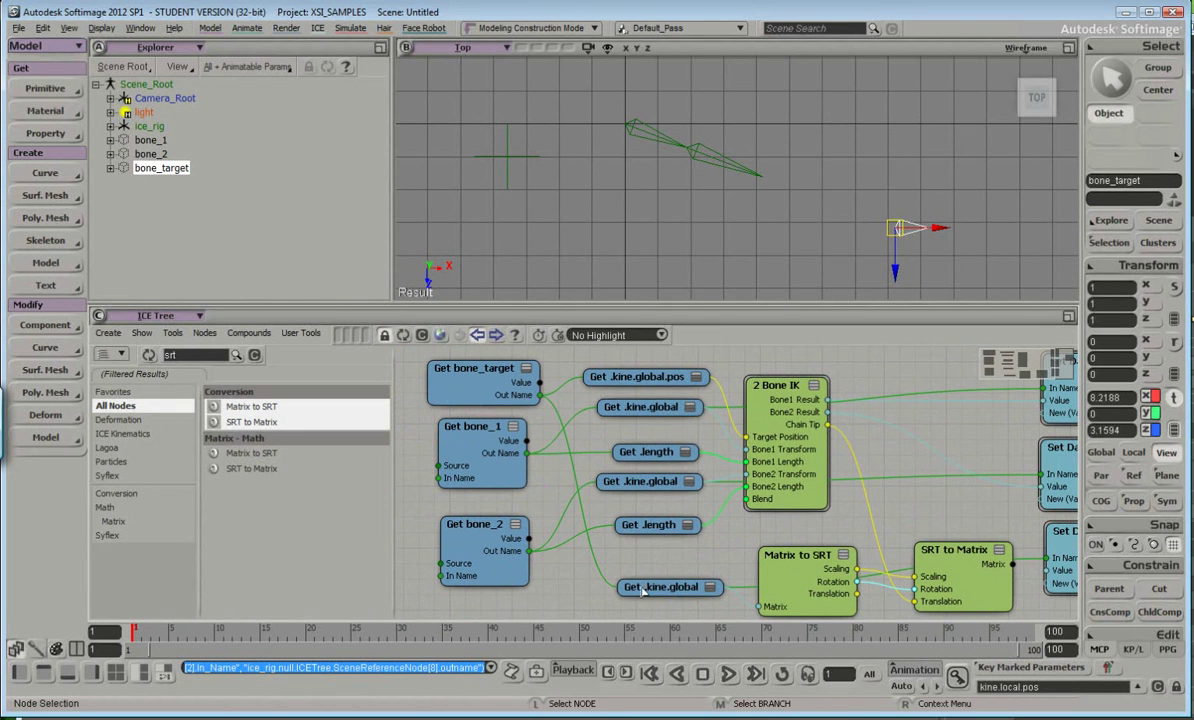
{"action": "left_click_drag", "start_coordinate": [706, 614], "coordinate": [584, 532]}
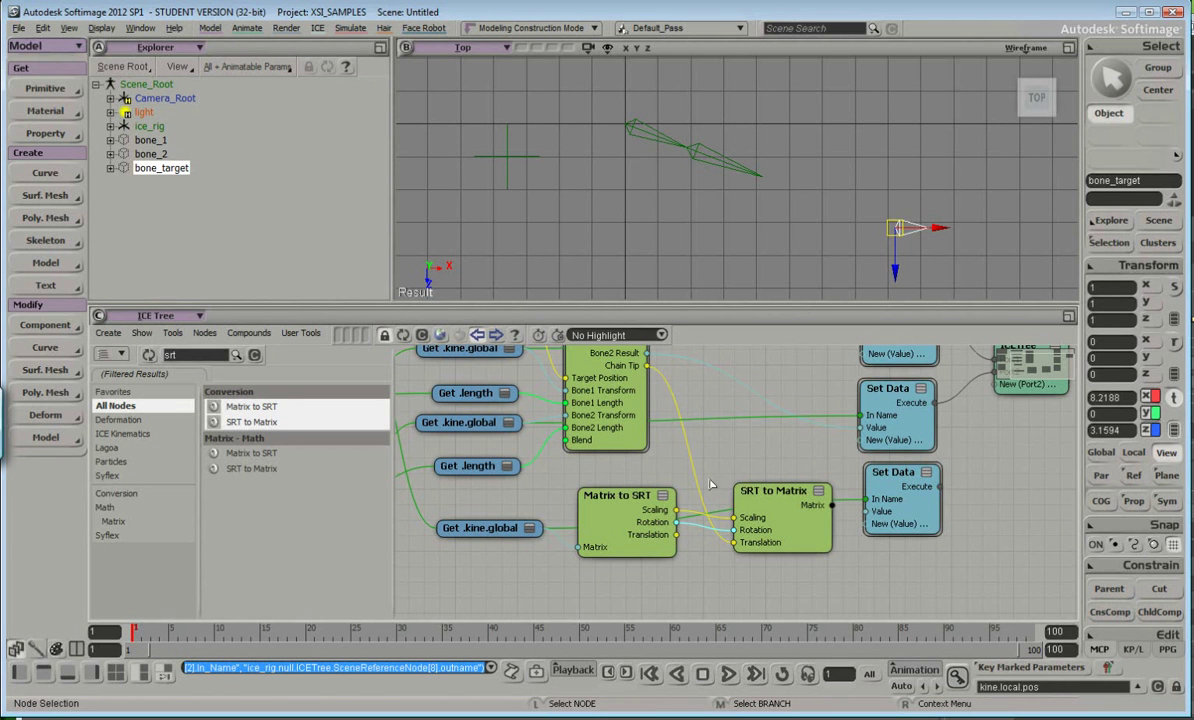
{"action": "left_click_drag", "start_coordinate": [640, 375], "coordinate": [692, 440]}
{"action": "key", "text": "s"}
{"action": "left_click_drag", "start_coordinate": [808, 525], "coordinate": [697, 476]}
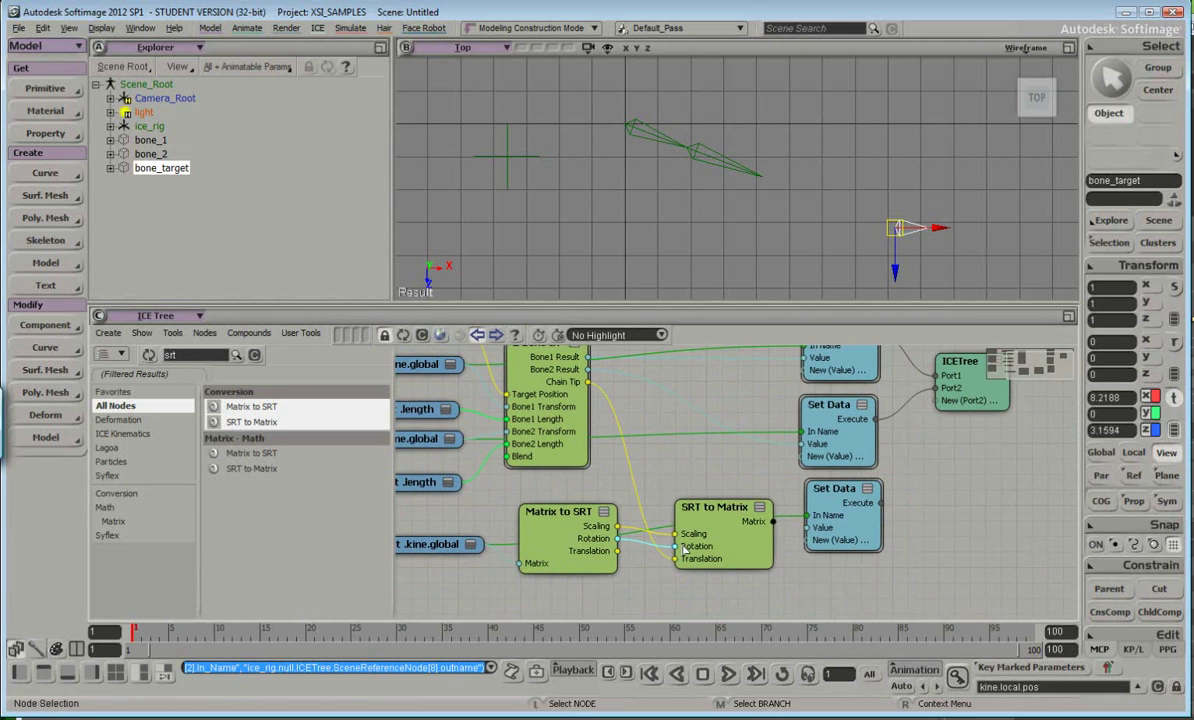
{"action": "left_click_drag", "start_coordinate": [774, 522], "coordinate": [808, 528]}
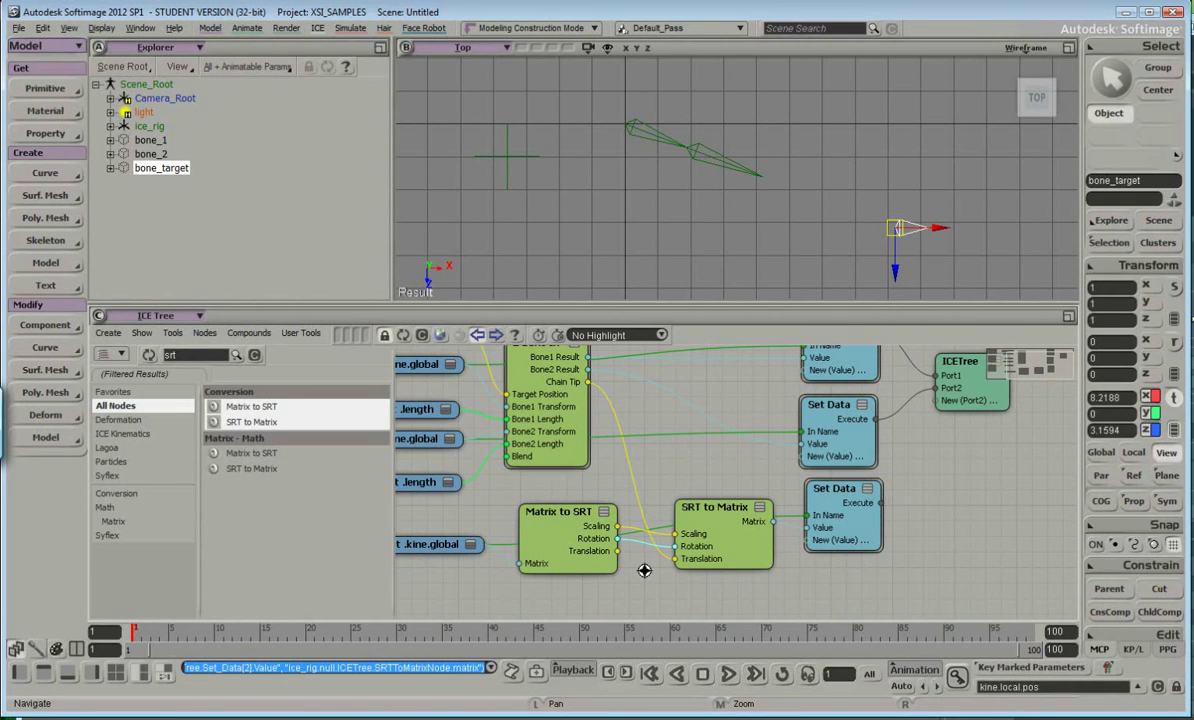
Connect the third Set Data's Execute to a new ICETree port and test the rig by moving bone_target to about X 1.3, Z 3.25.
{"action": "key", "text": "s"}
{"action": "left_click_drag", "start_coordinate": [972, 494], "coordinate": [804, 563]}
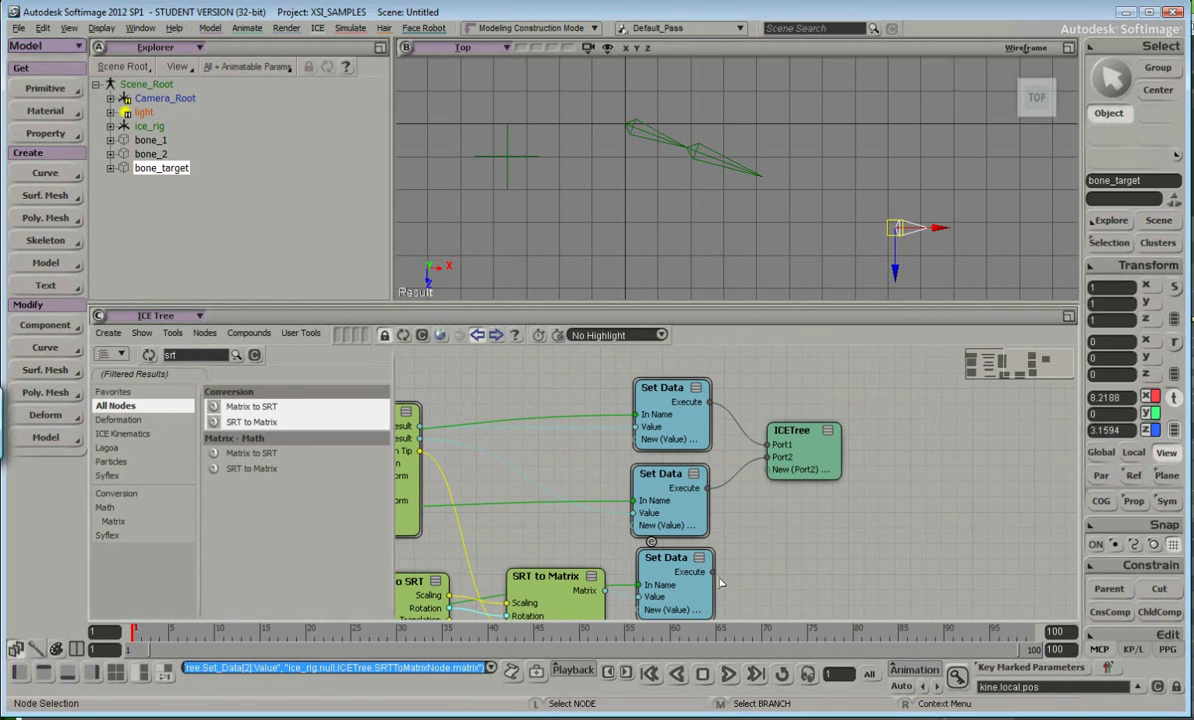
{"action": "left_click_drag", "start_coordinate": [709, 571], "coordinate": [800, 478]}
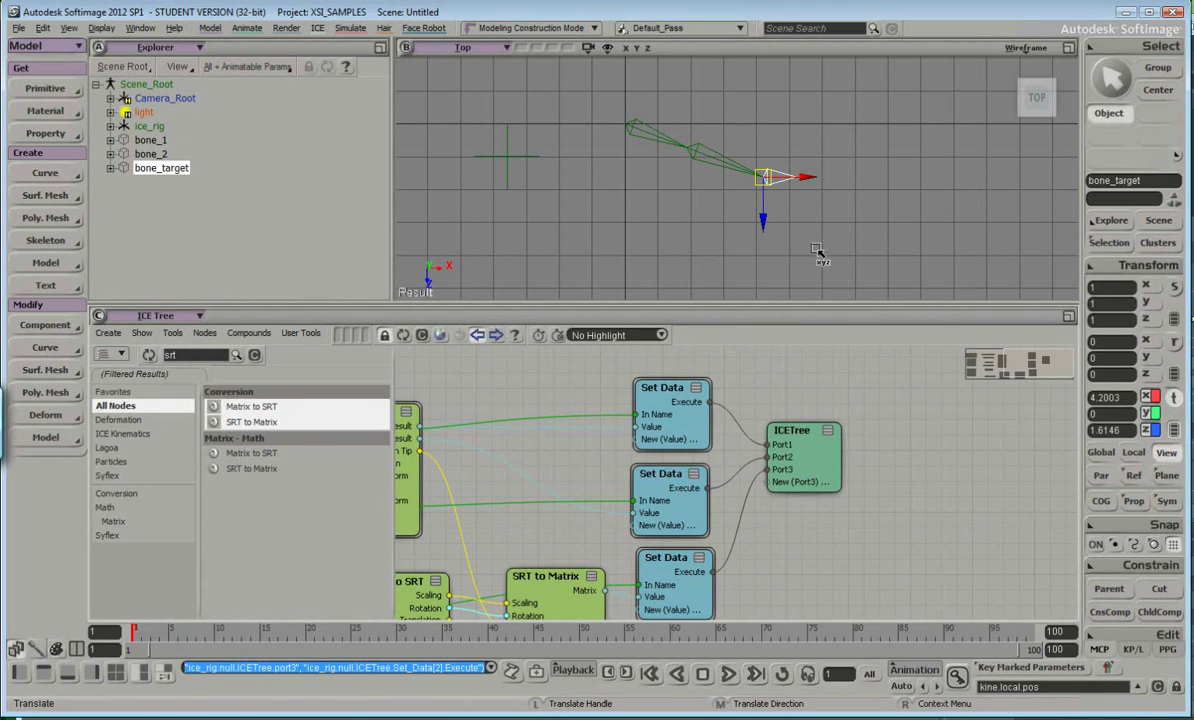
{"action": "left_click_drag", "start_coordinate": [832, 234], "coordinate": [724, 277]}
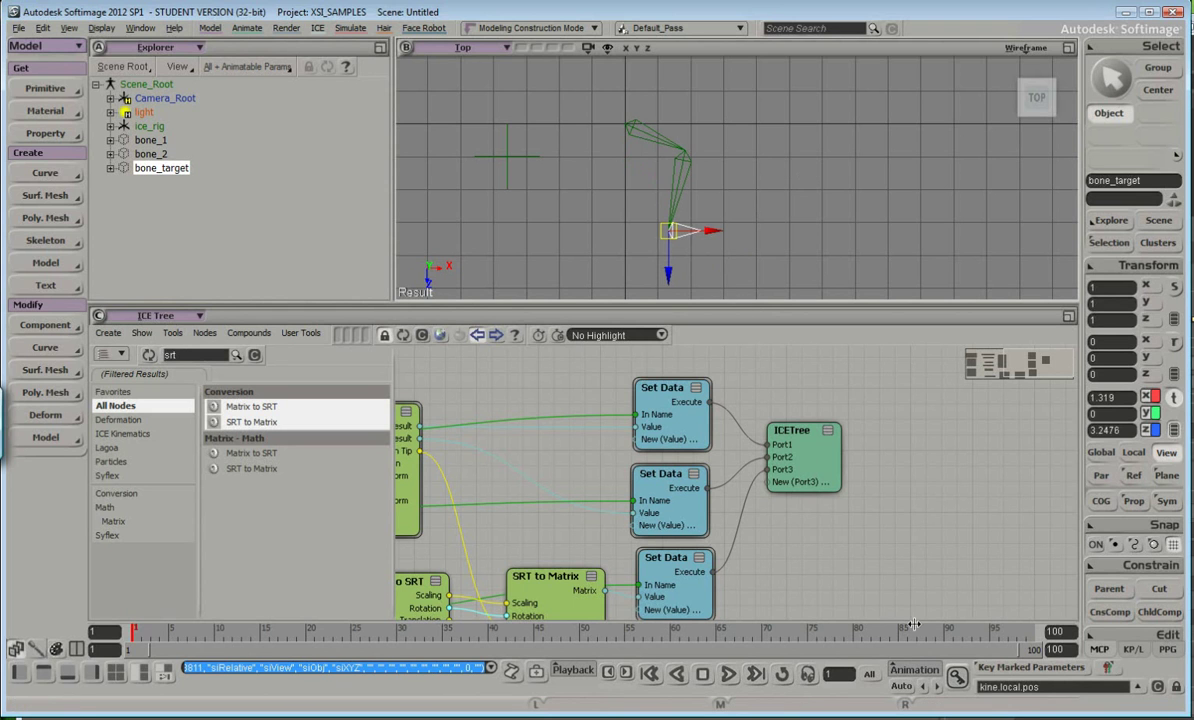